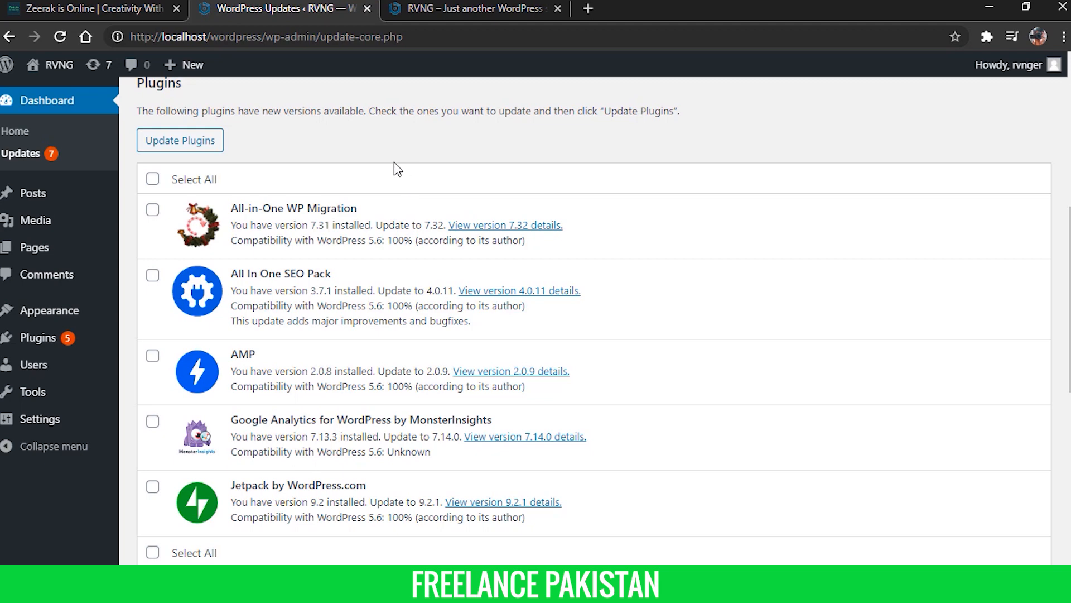
- Switch to the site's front end and review the home page in its current theme down to the footer
key(ctrl+Tab)
scroll(457, 187, down, 3)
scroll(461, 224, down, 3)
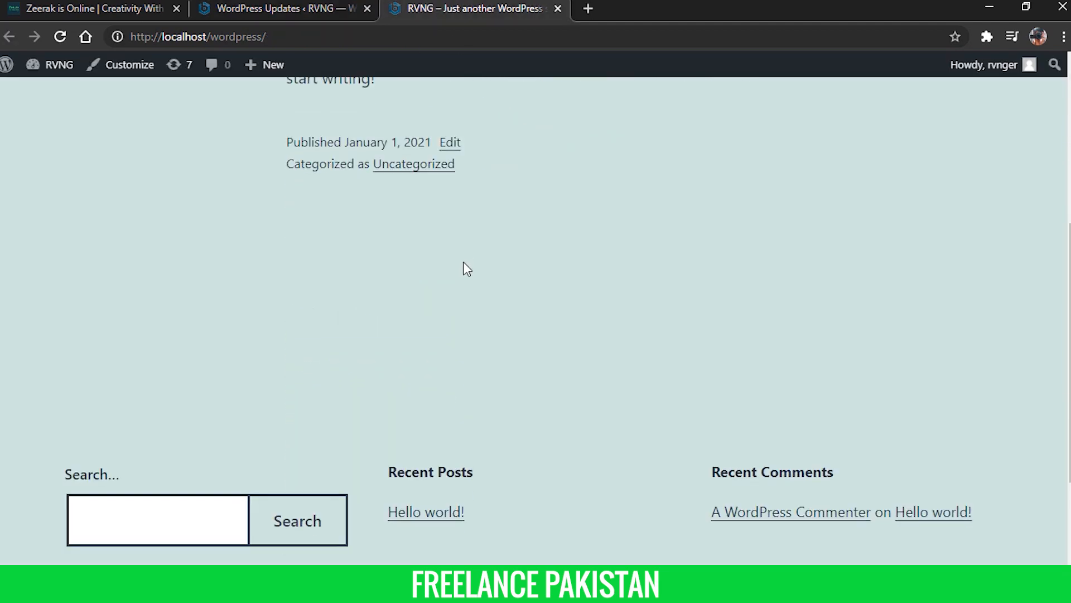
scroll(465, 288, down, 3)
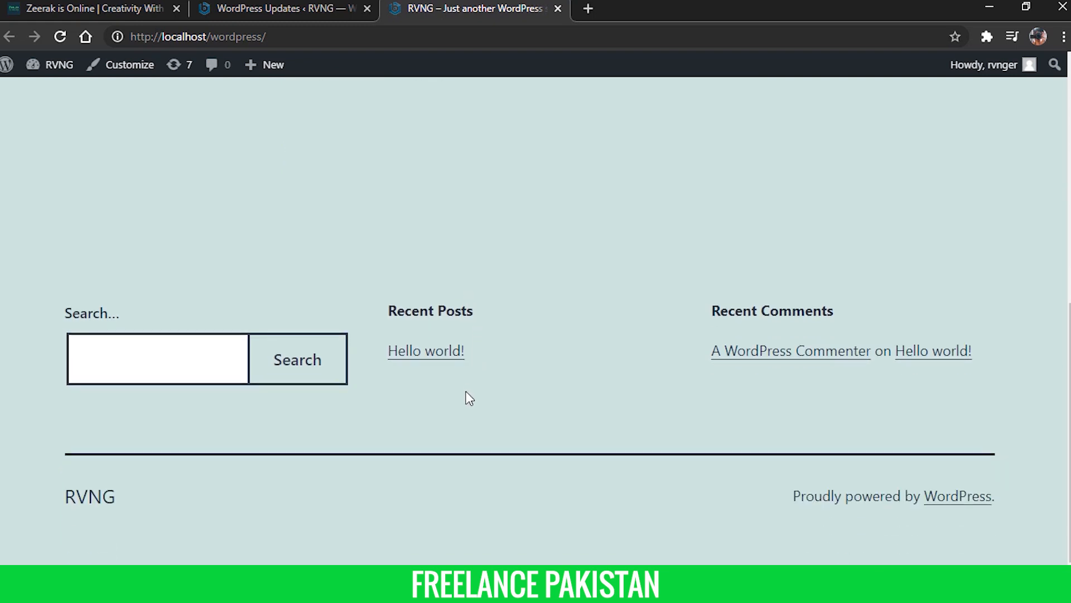
scroll(469, 389, up, 6)
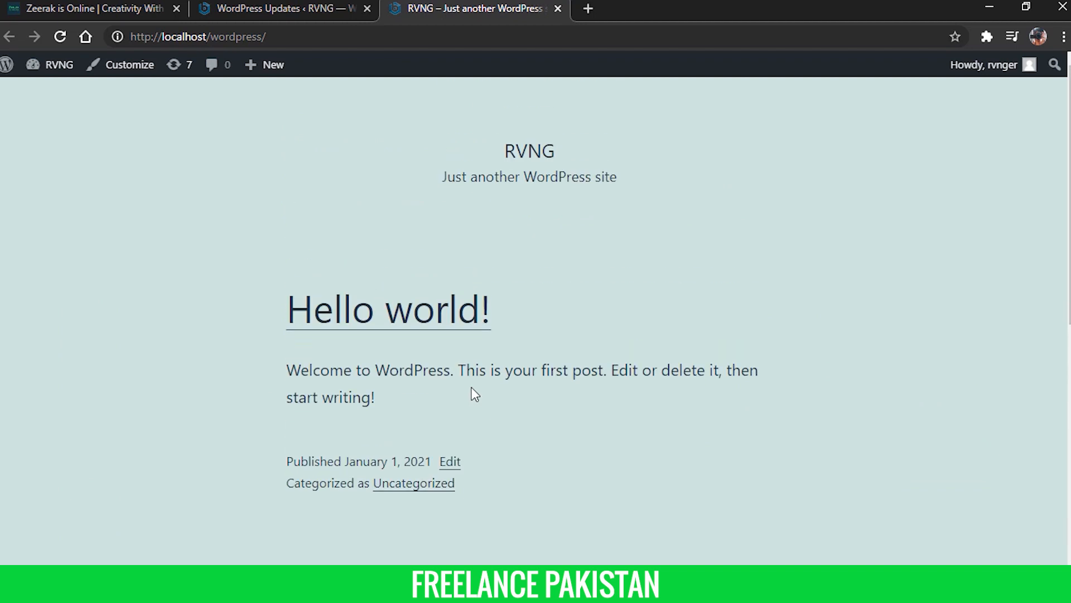
click(278, 6)
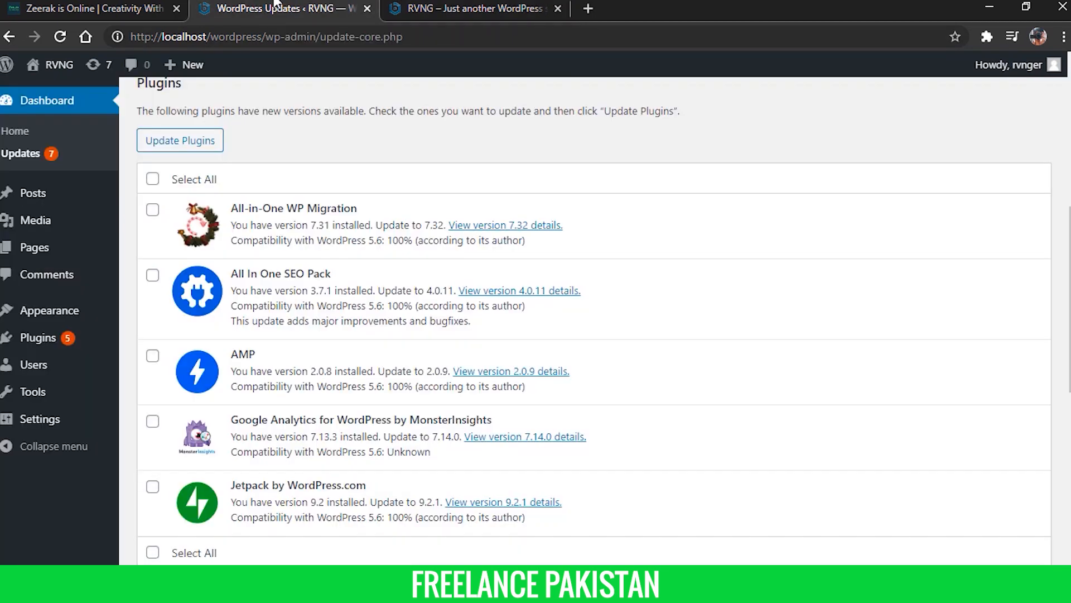
click(485, 8)
scroll(508, 210, down, 6)
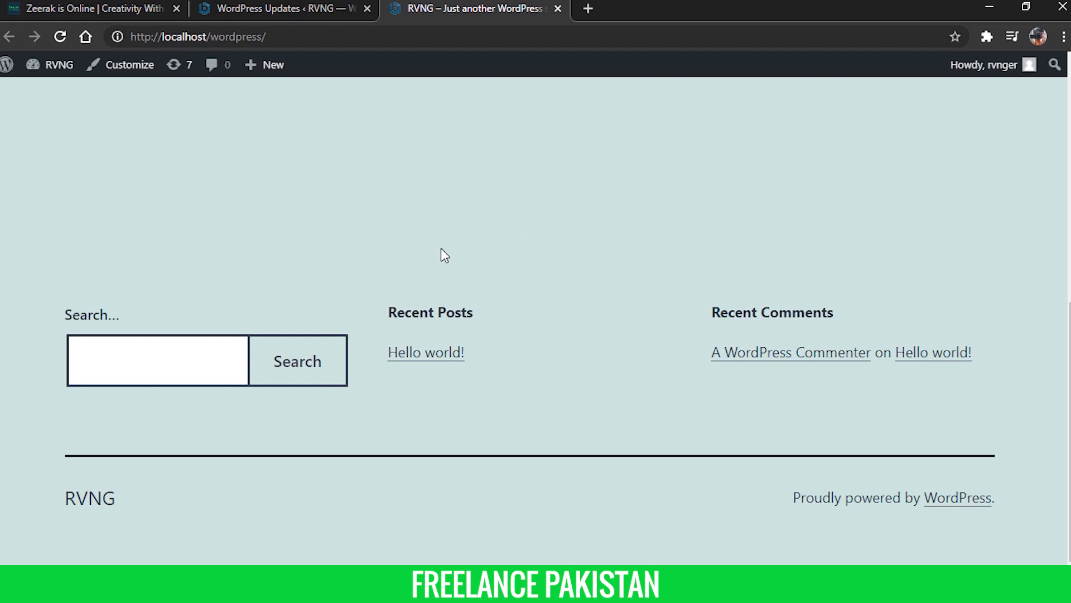
- Open the installed themes in the WordPress admin and examine a live preview of Twenty Nineteen, closing it when finished
click(282, 5)
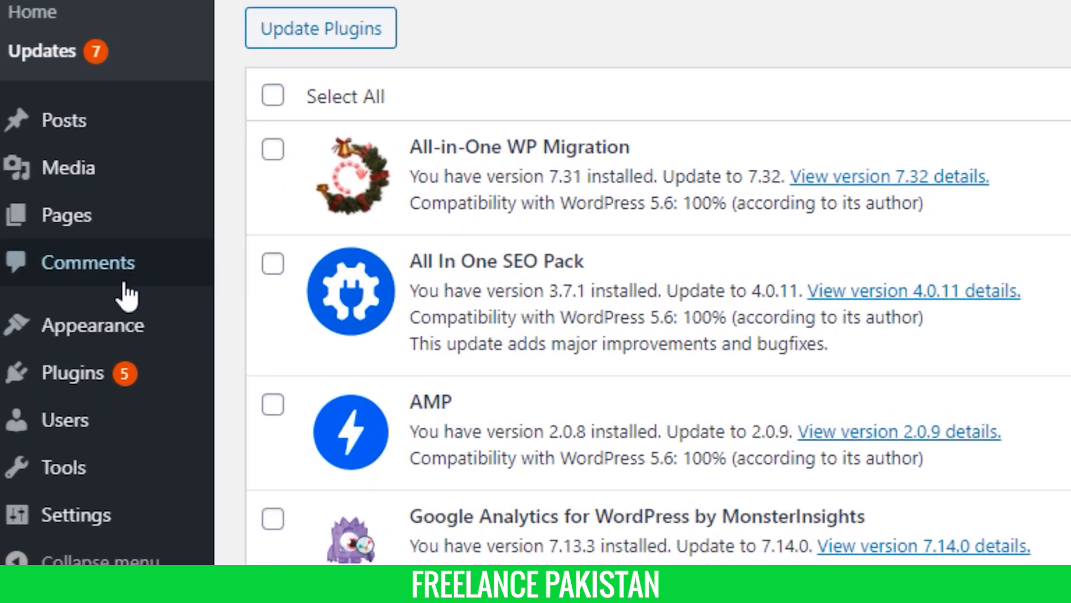
mouse_move(38, 313)
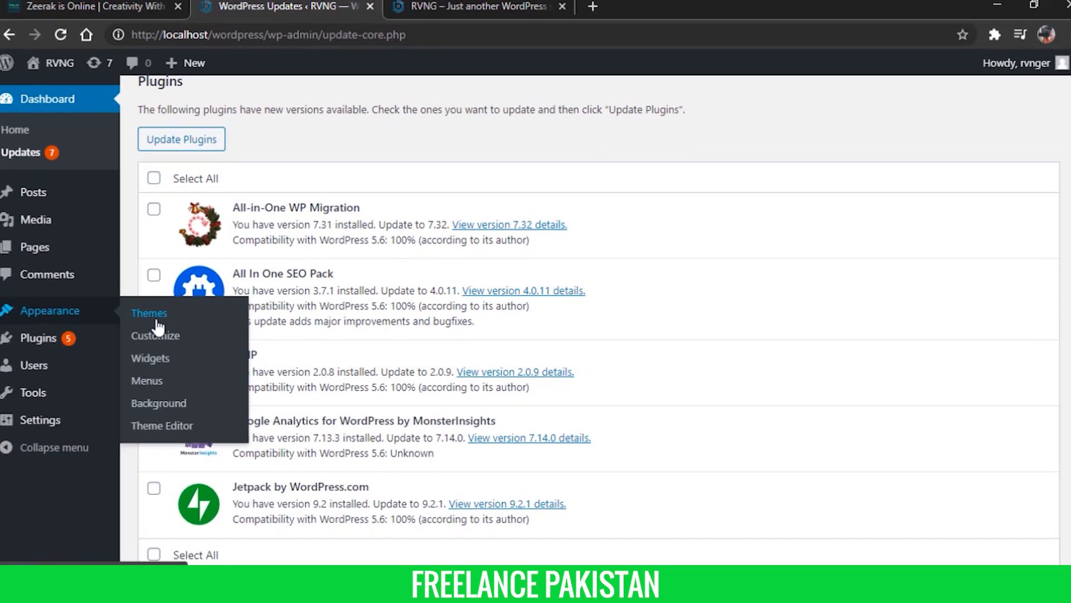
click(411, 359)
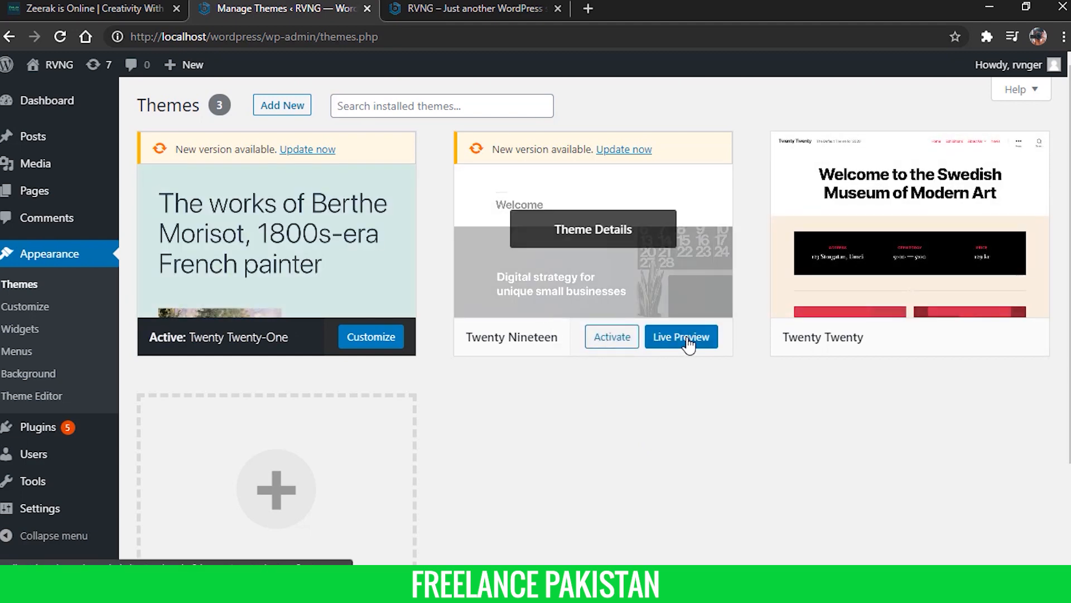
click(698, 344)
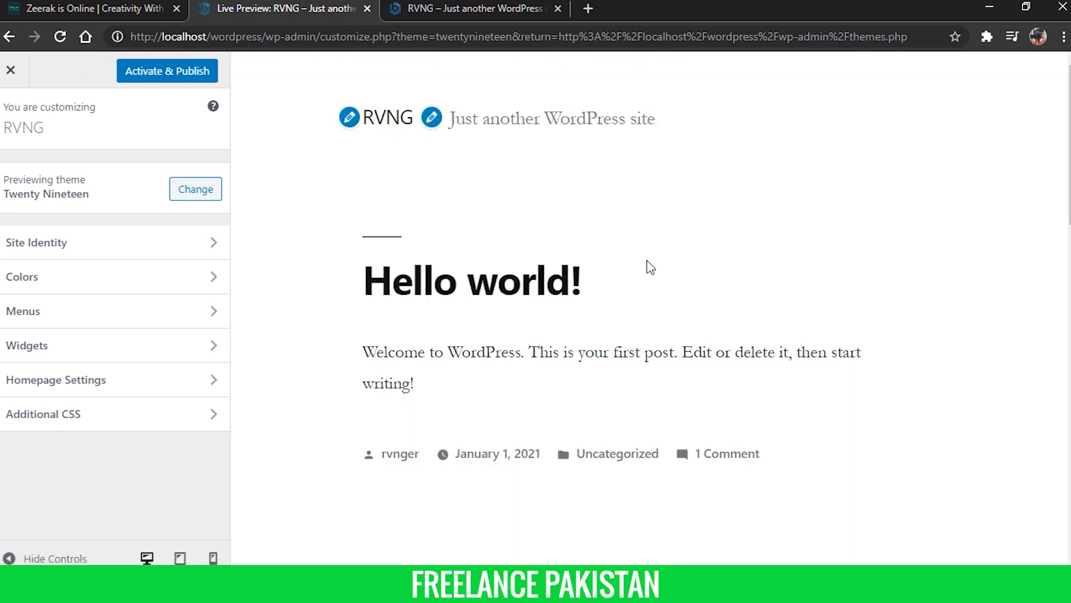
scroll(514, 246, down, 10)
scroll(557, 325, down, 7)
scroll(558, 325, up, 7)
scroll(531, 324, up, 10)
click(9, 70)
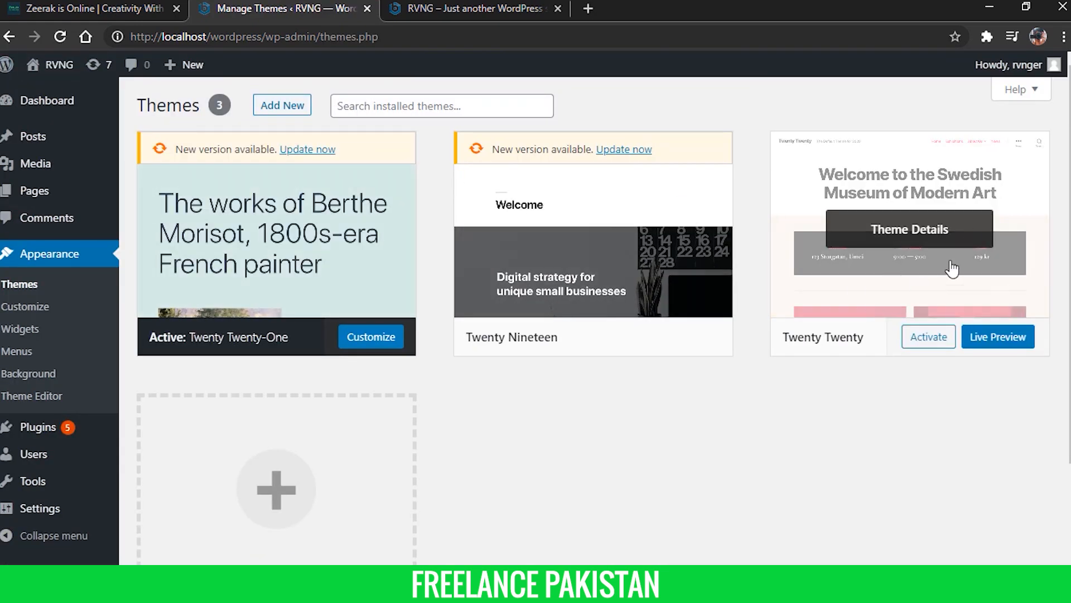
- Install the Gutener theme from the featured themes available to add and activate it
scroll(723, 509, down, 1)
scroll(726, 491, up, 1)
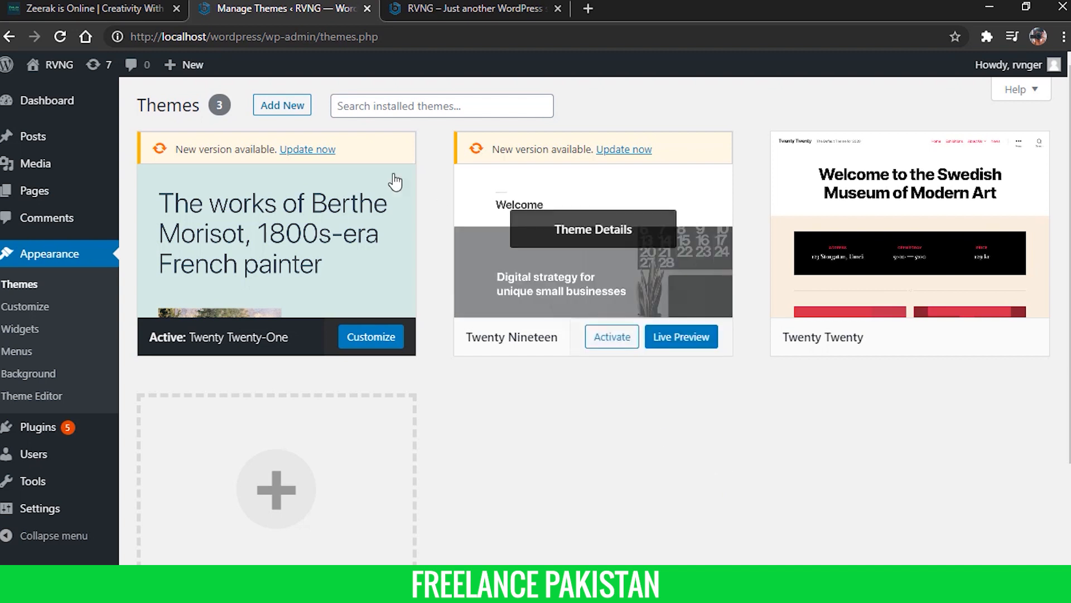
click(291, 109)
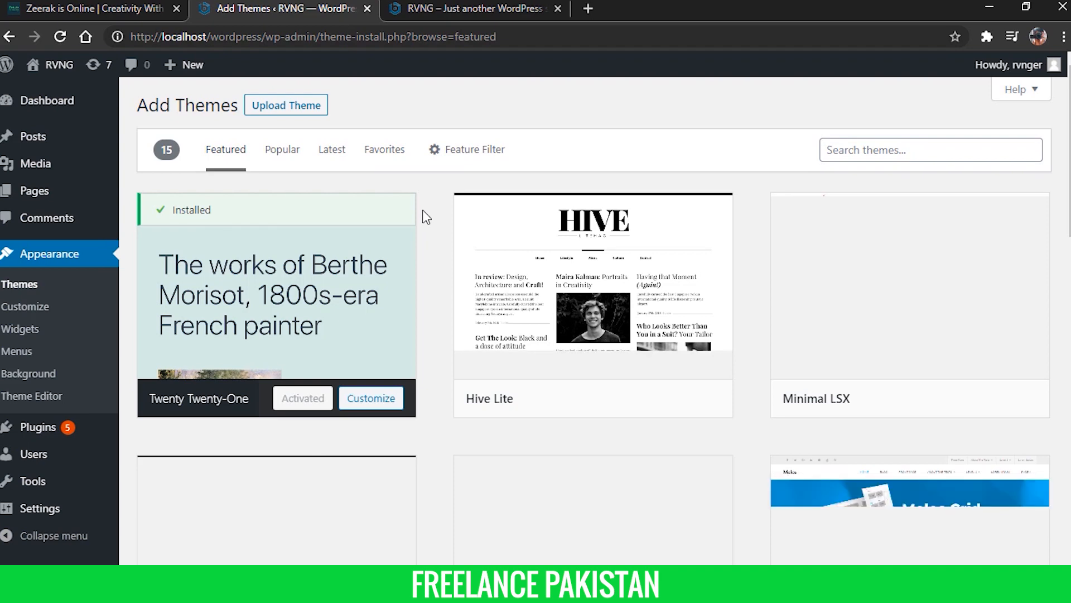
scroll(507, 202, down, 3)
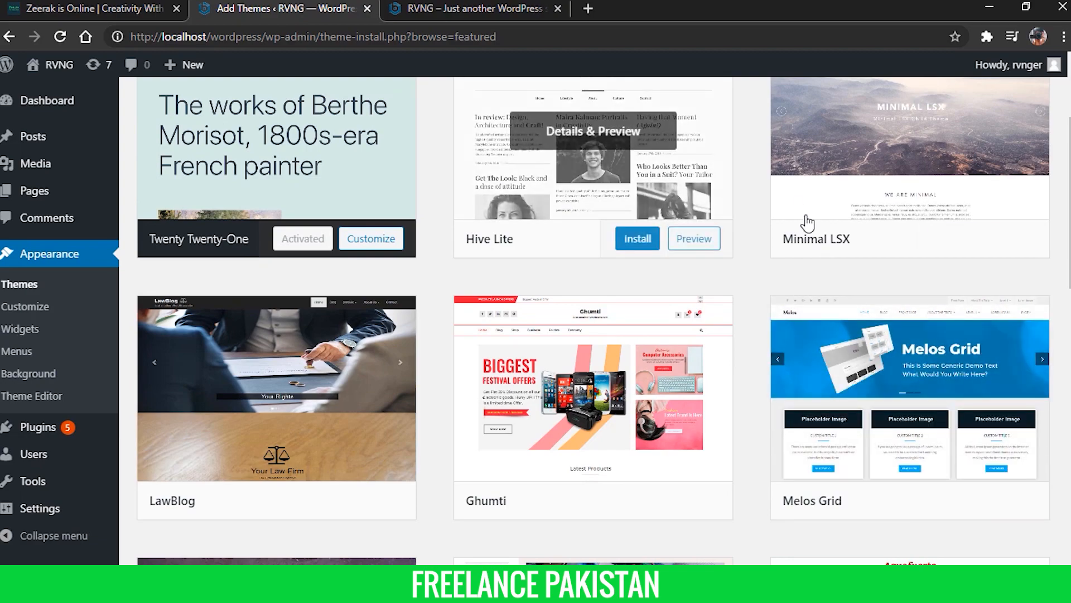
scroll(799, 212, down, 8)
scroll(797, 223, down, 7)
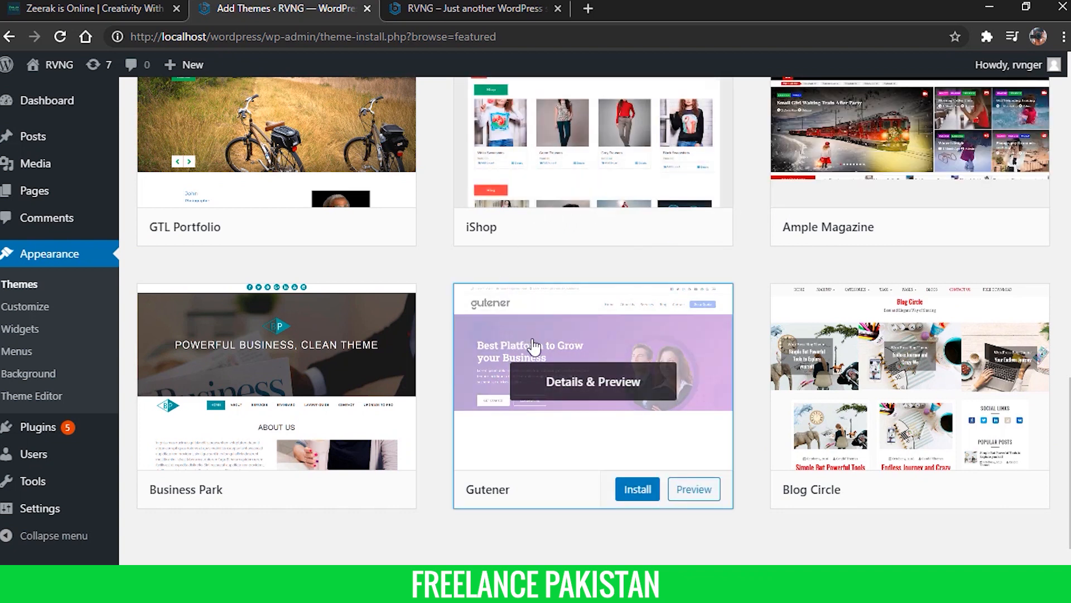
click(534, 346)
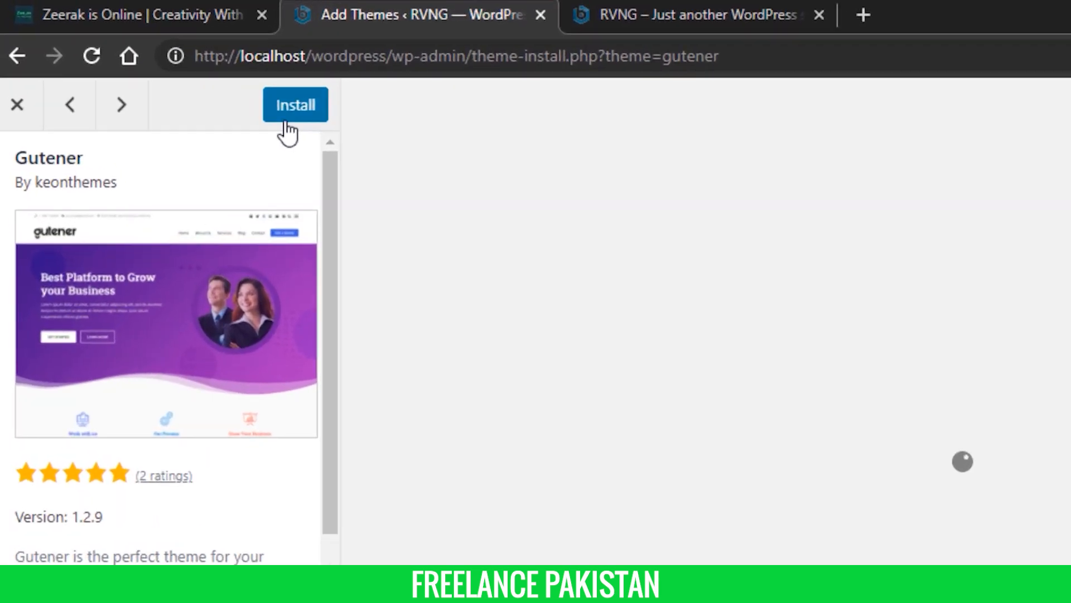
click(287, 120)
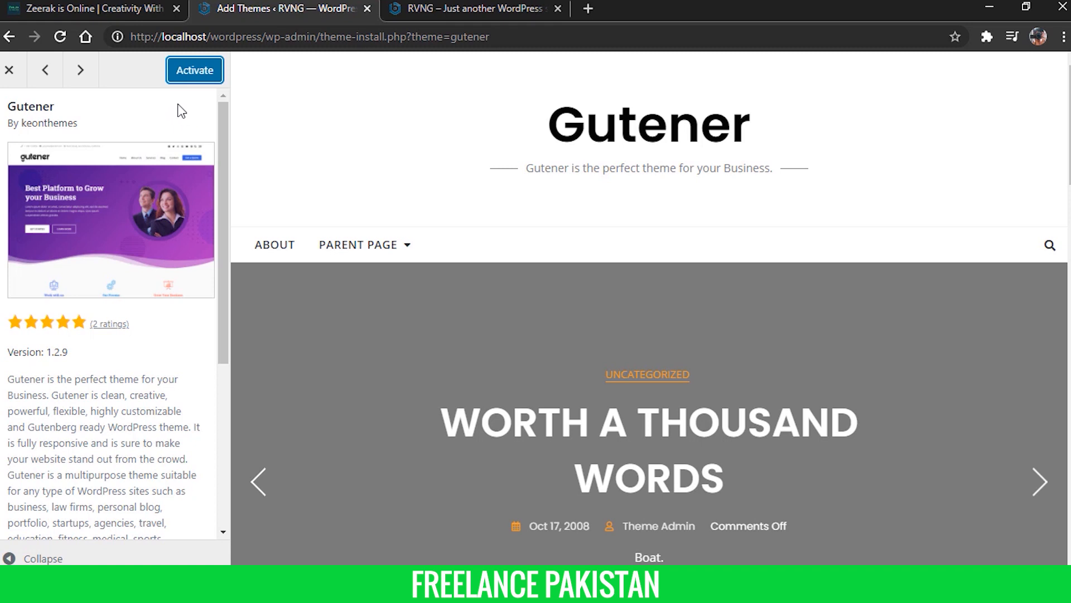
click(188, 77)
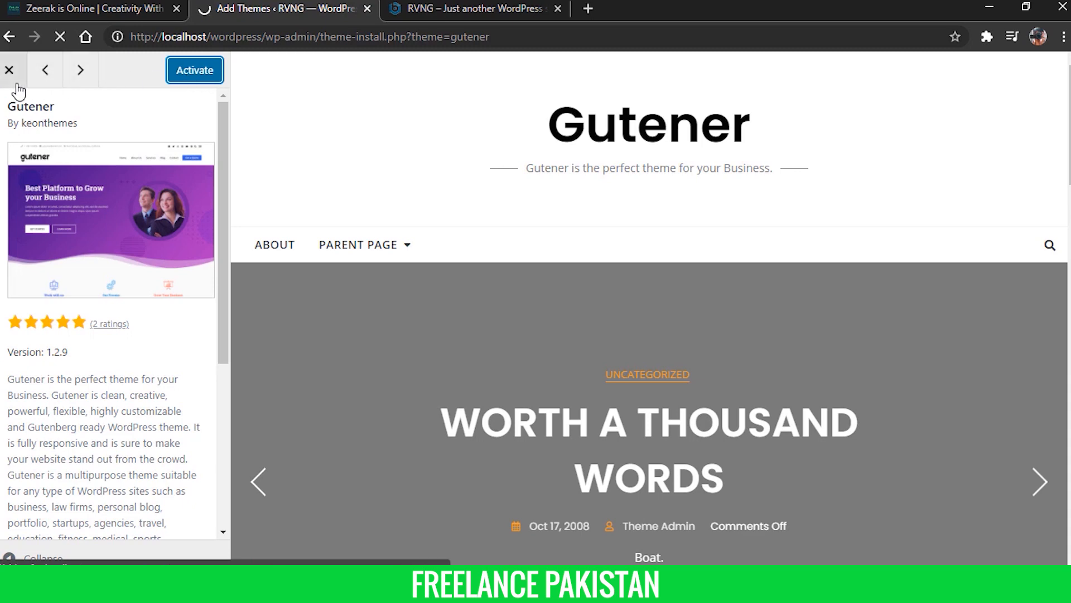
scroll(334, 290, down, 3)
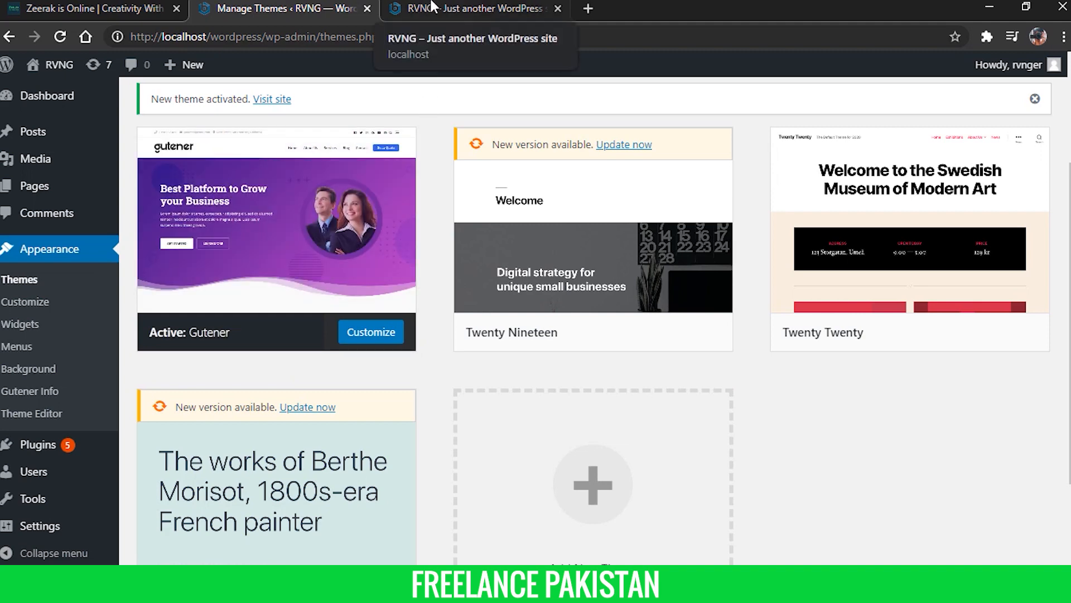
- Reload the site's front end and review the home page in the Gutener theme down to the footer
click(432, 7)
scroll(473, 252, up, 8)
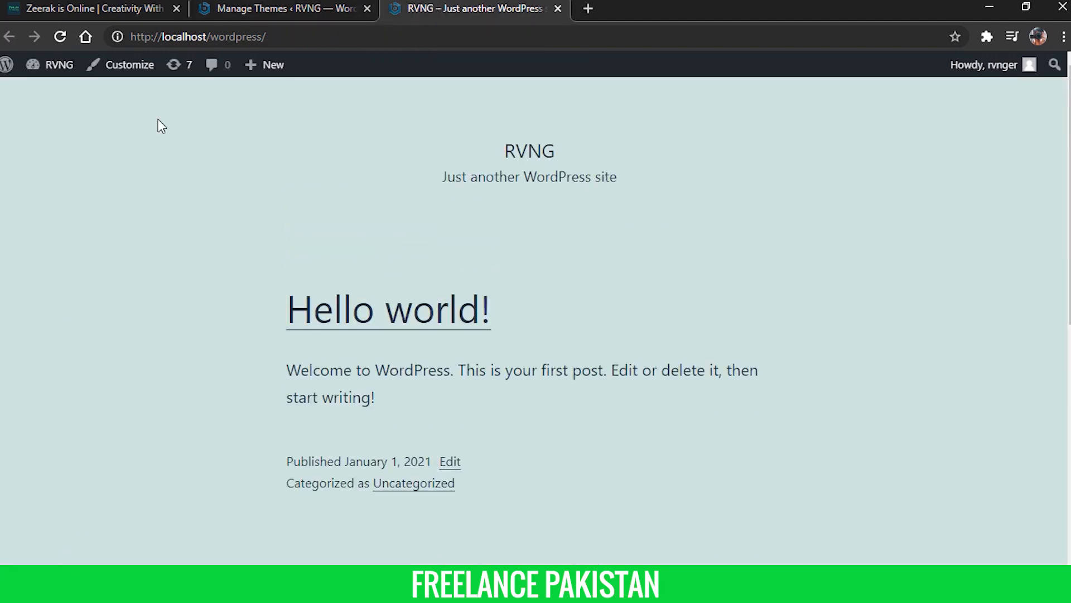
click(58, 39)
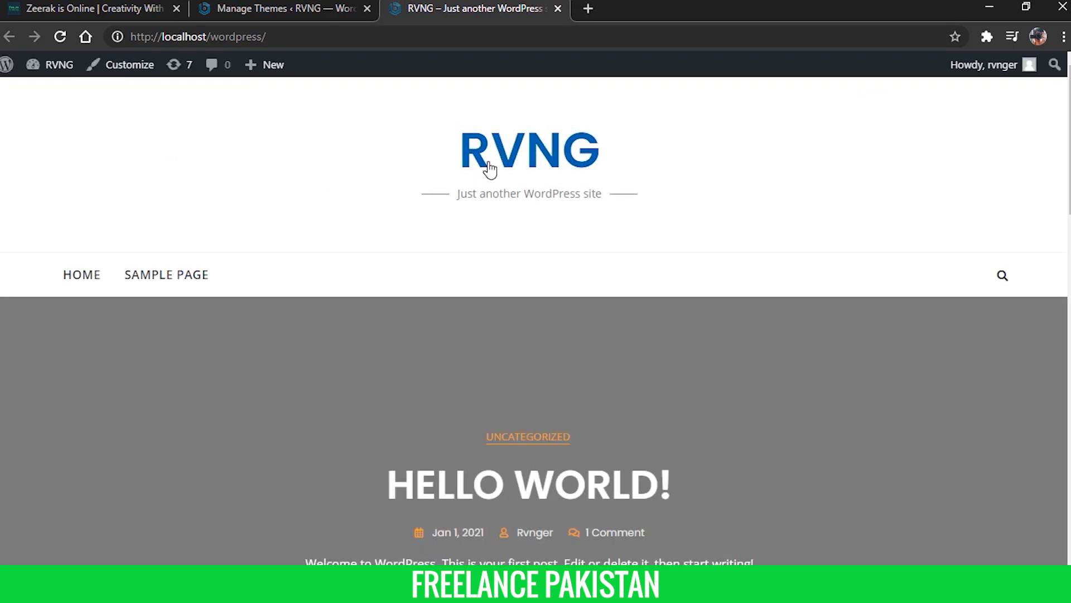
scroll(399, 210, down, 10)
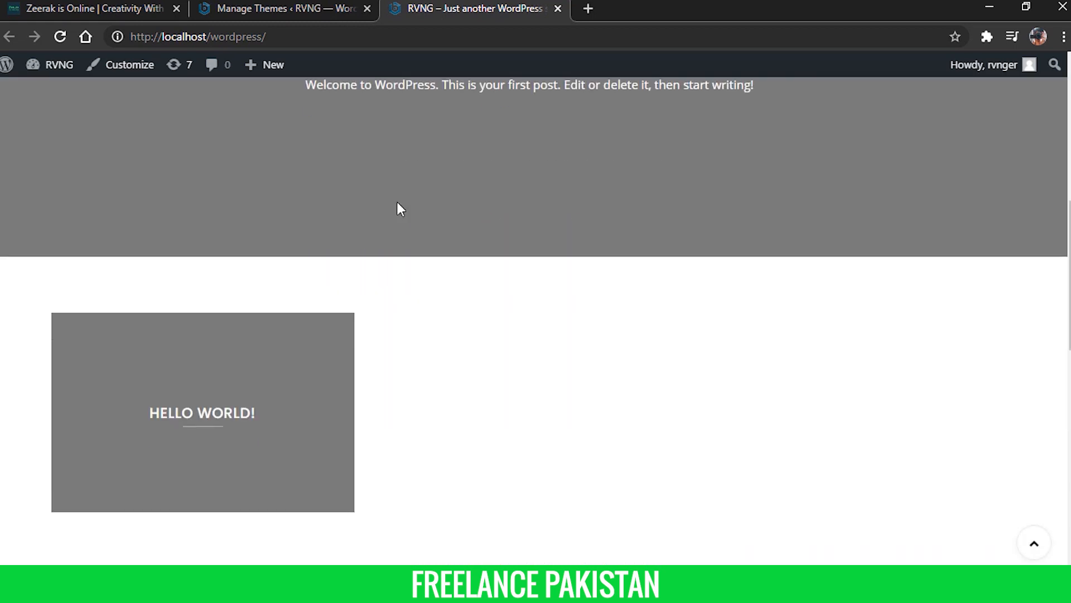
scroll(319, 219, down, 5)
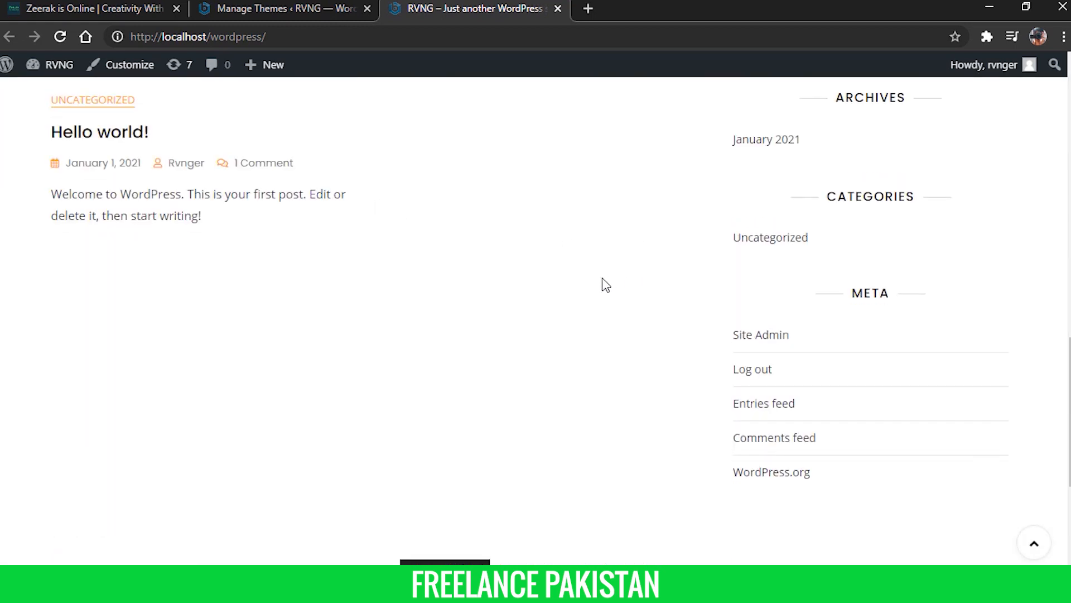
scroll(601, 285, down, 3)
scroll(574, 276, down, 2)
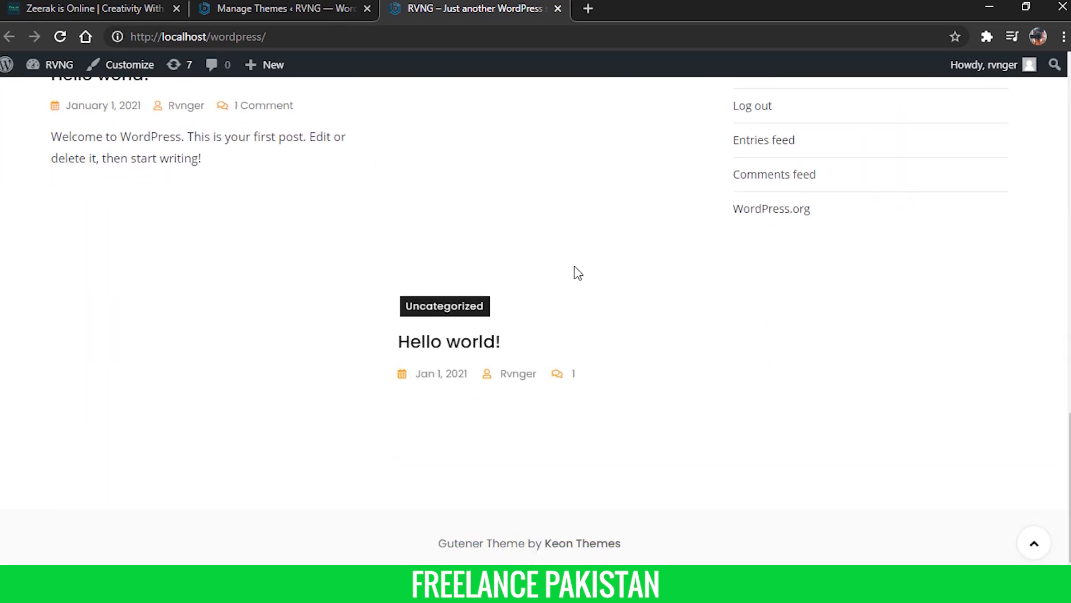
scroll(574, 261, up, 12)
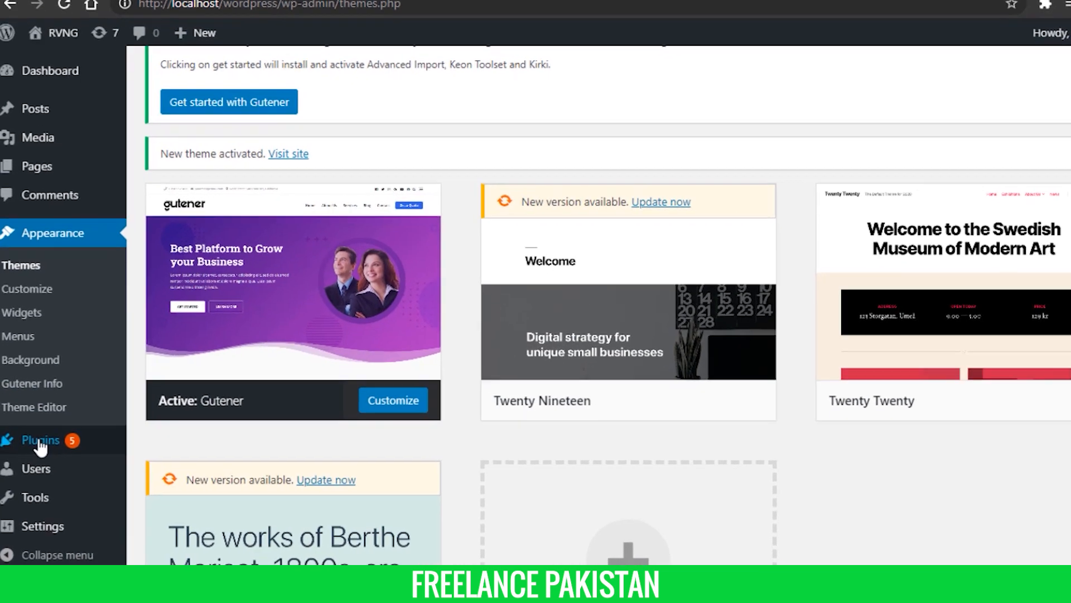
- Install the Gutenberg plugin from the featured plugins available to add and activate it
mouse_move(36, 445)
click(56, 384)
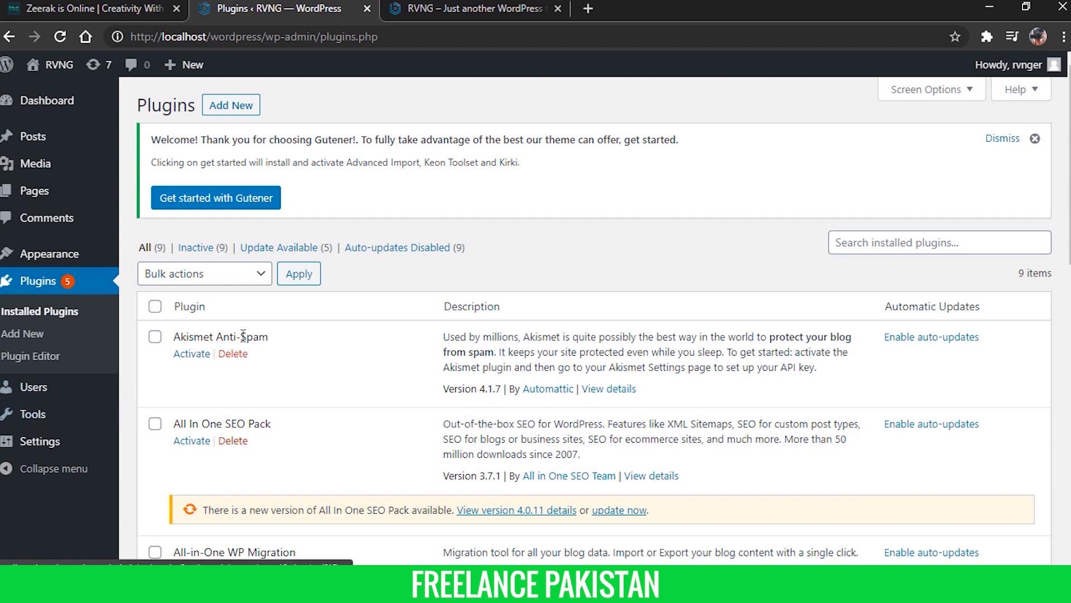
click(227, 109)
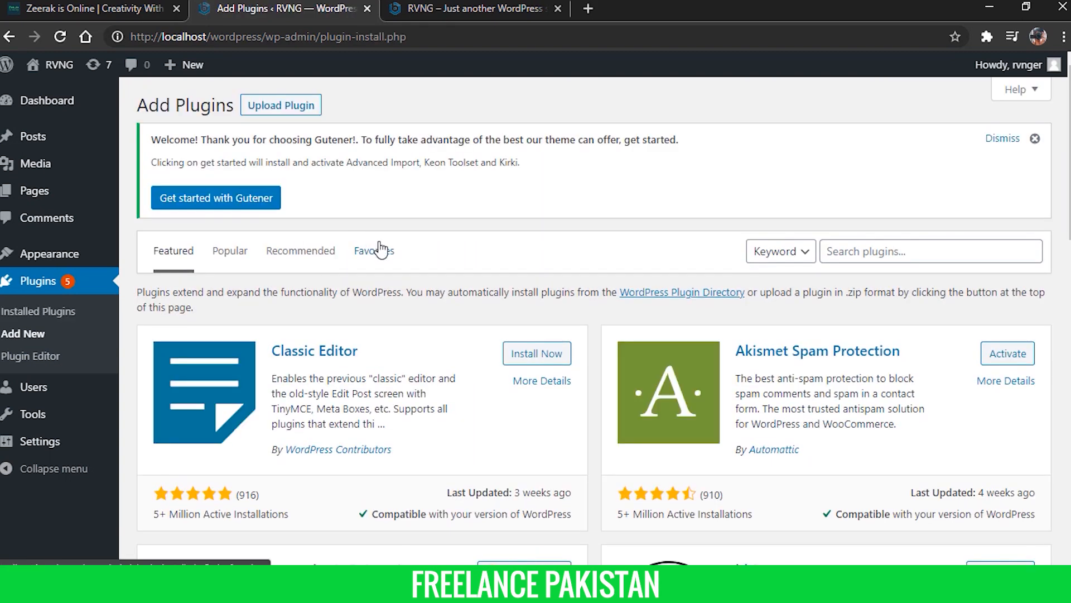
scroll(391, 248, down, 6)
scroll(640, 282, down, 5)
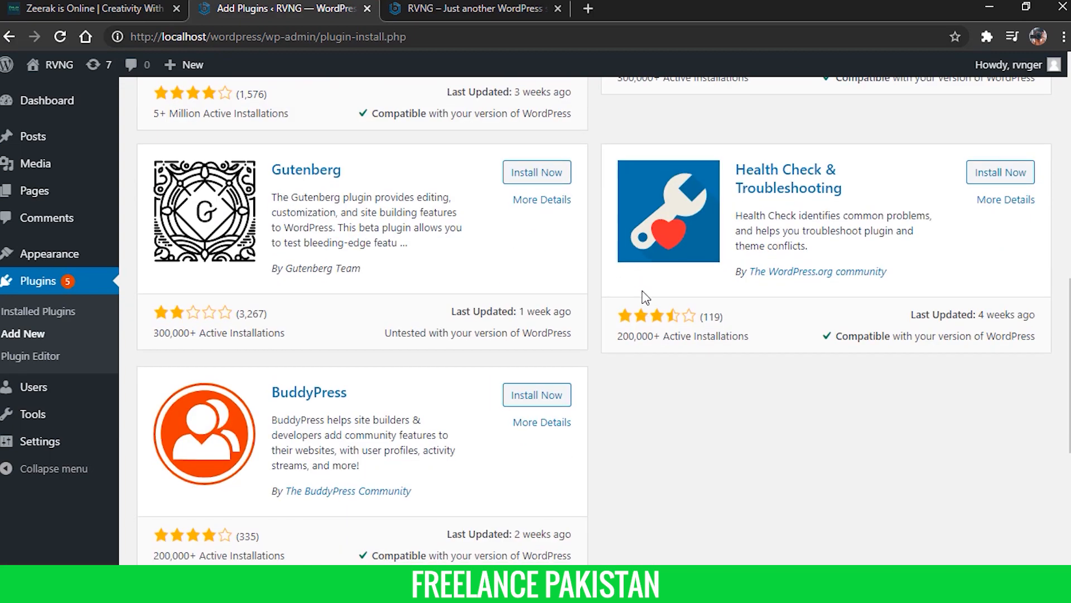
scroll(612, 327, up, 12)
scroll(614, 318, down, 10)
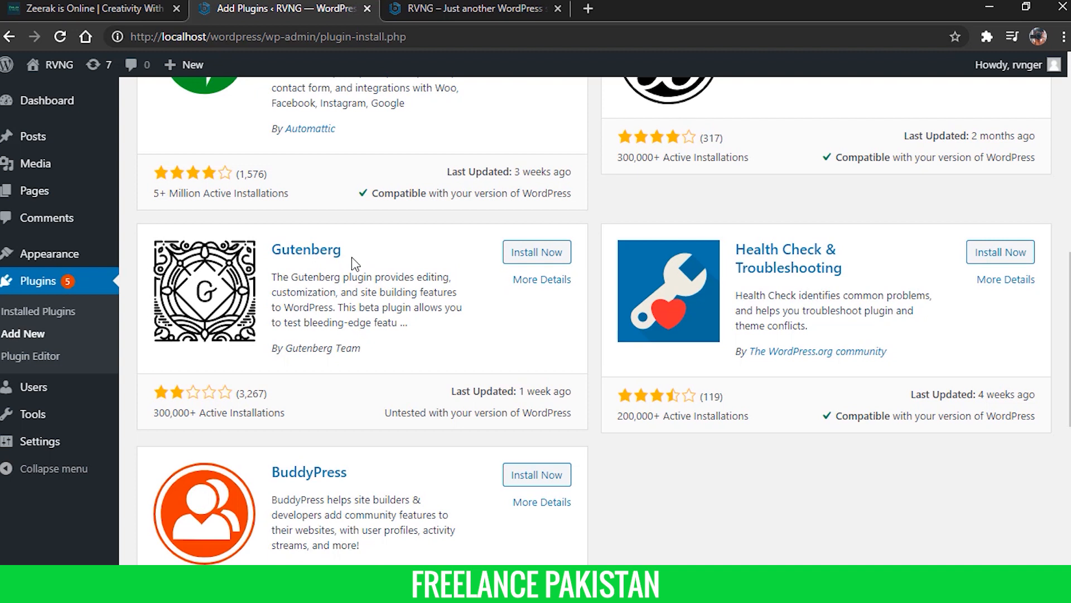
click(528, 258)
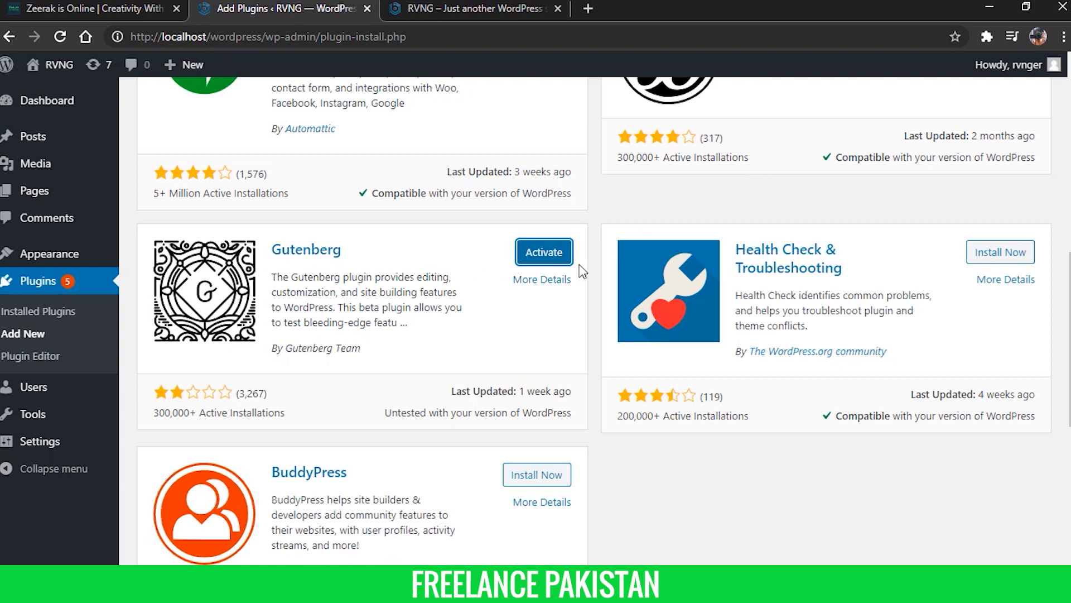
click(563, 260)
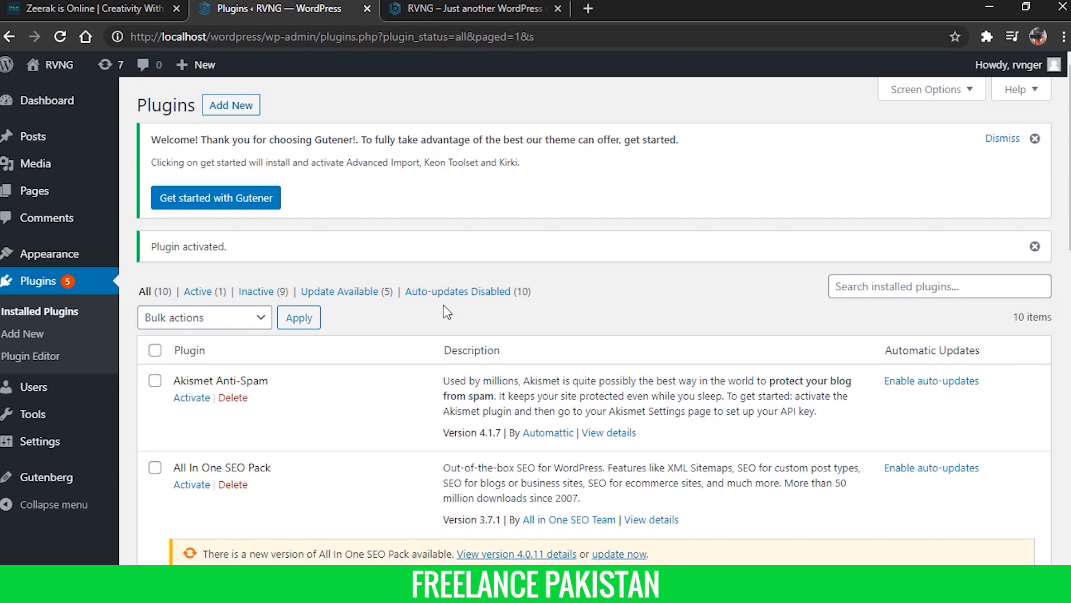
- Dismiss the Gutener welcome notice in the list of all pages and start a new page titled "About"
scroll(440, 316, down, 1)
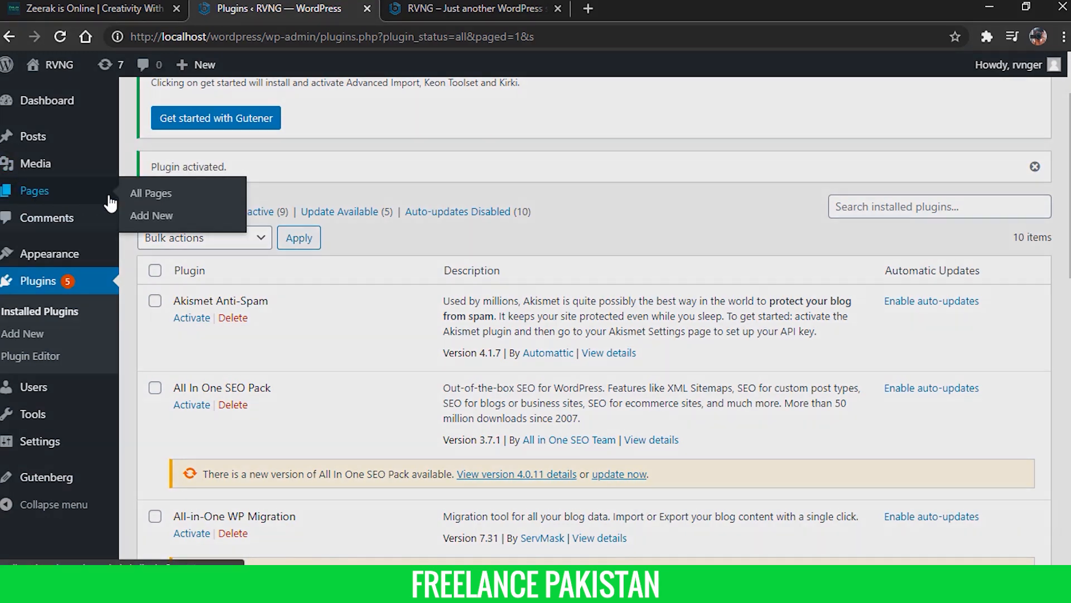
click(134, 193)
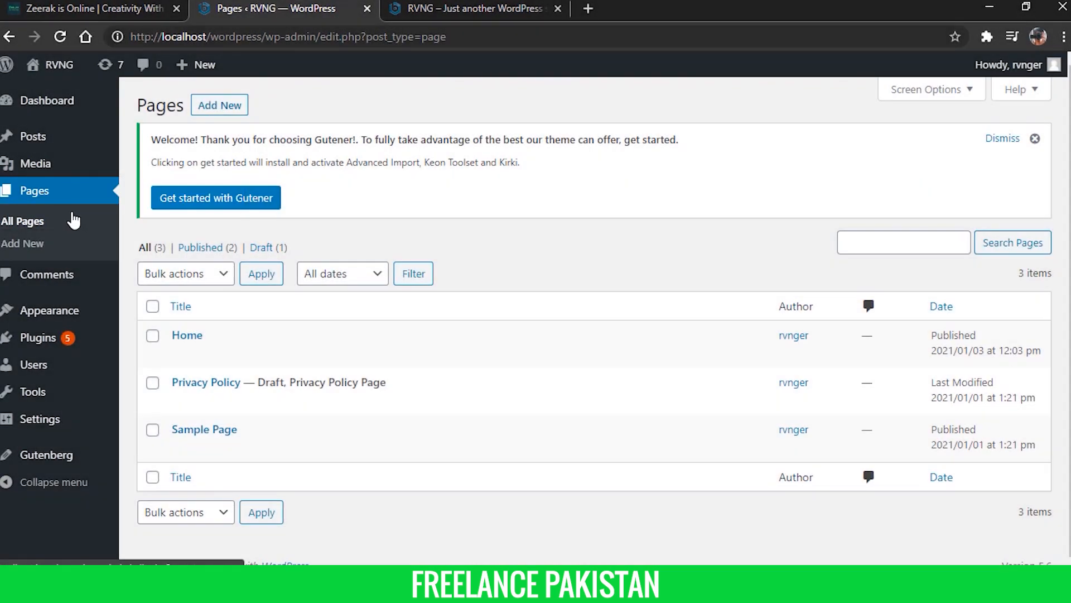
click(1035, 139)
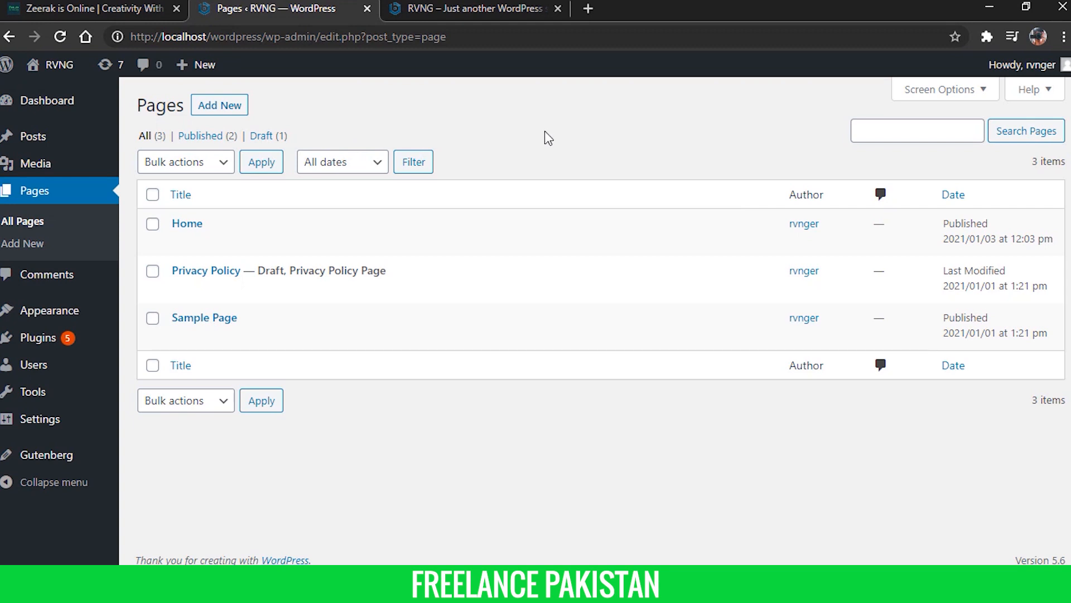
click(232, 110)
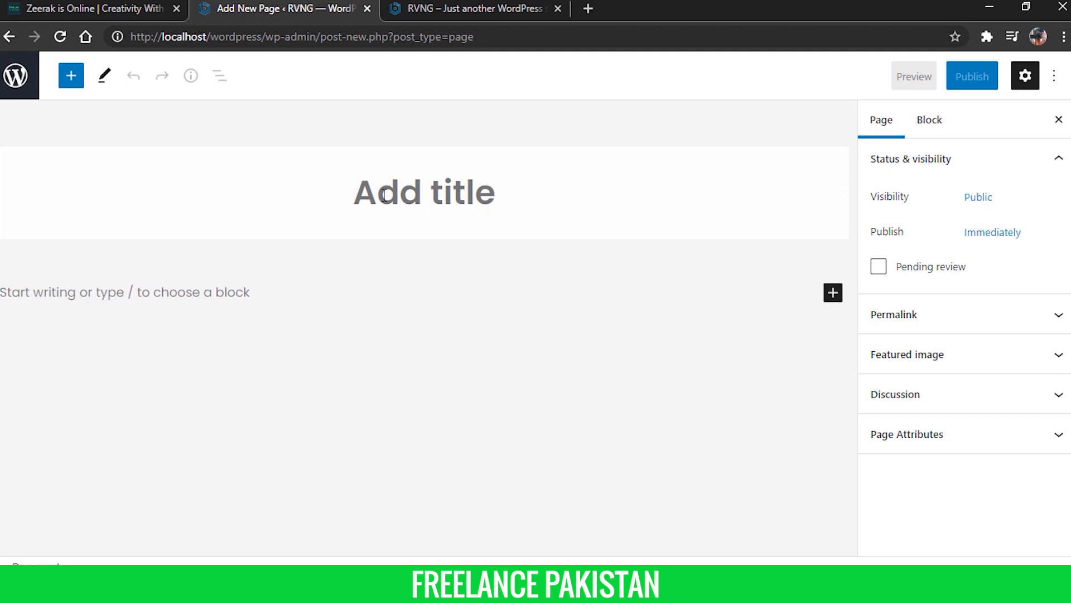
text(About)
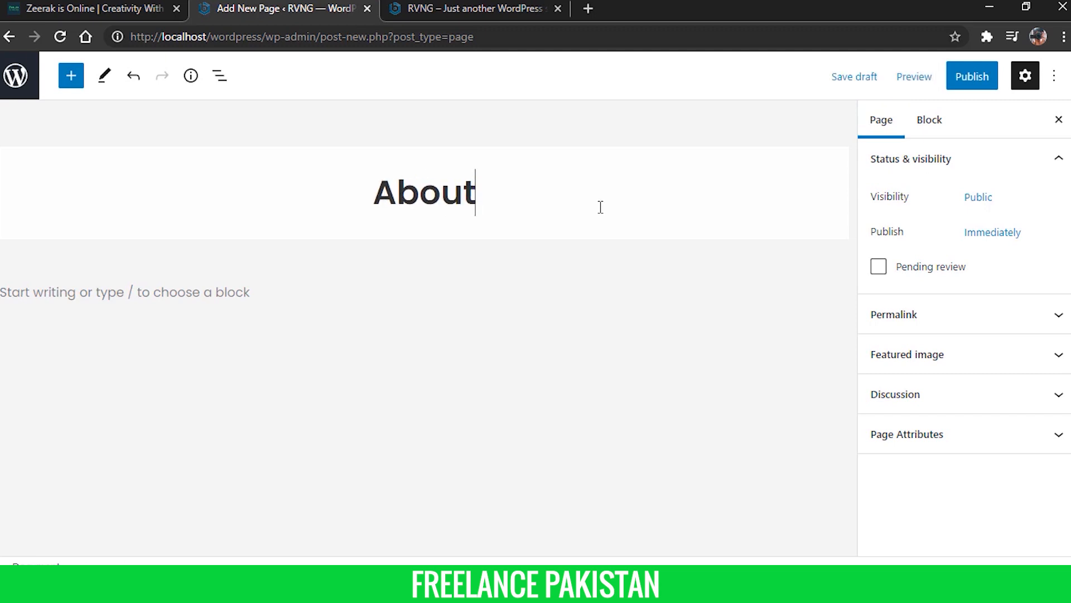
- Examine the About page's visibility options in its status settings and leave them unchanged
click(296, 329)
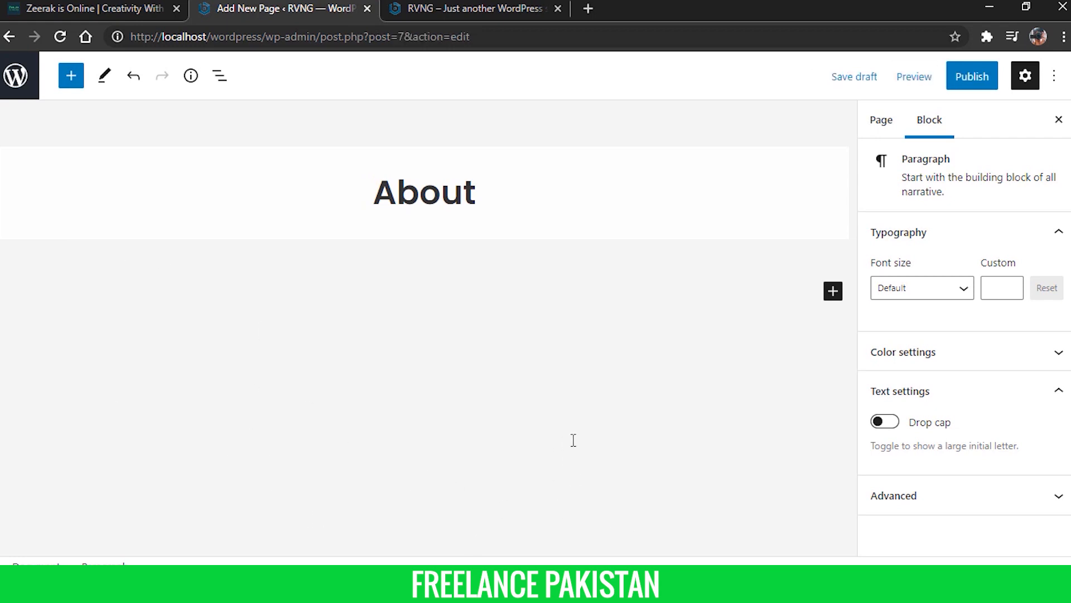
click(511, 202)
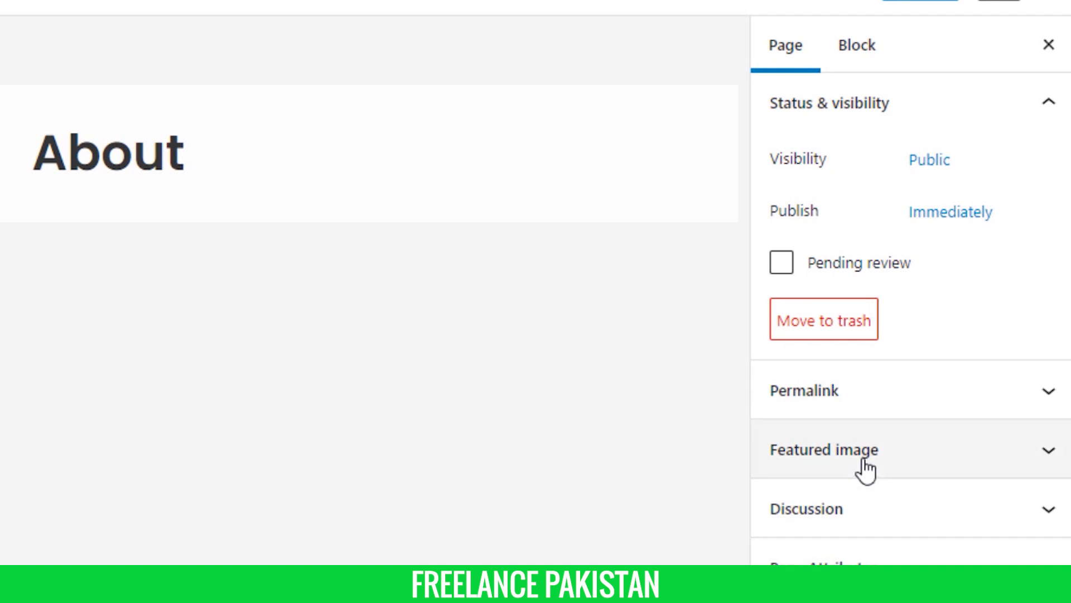
click(931, 174)
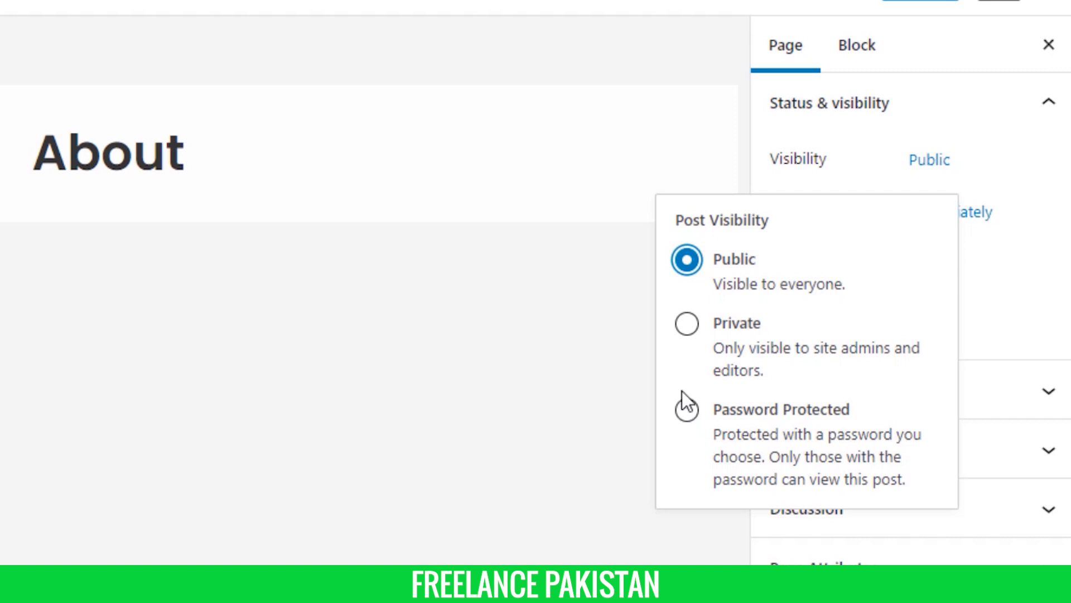
click(1010, 318)
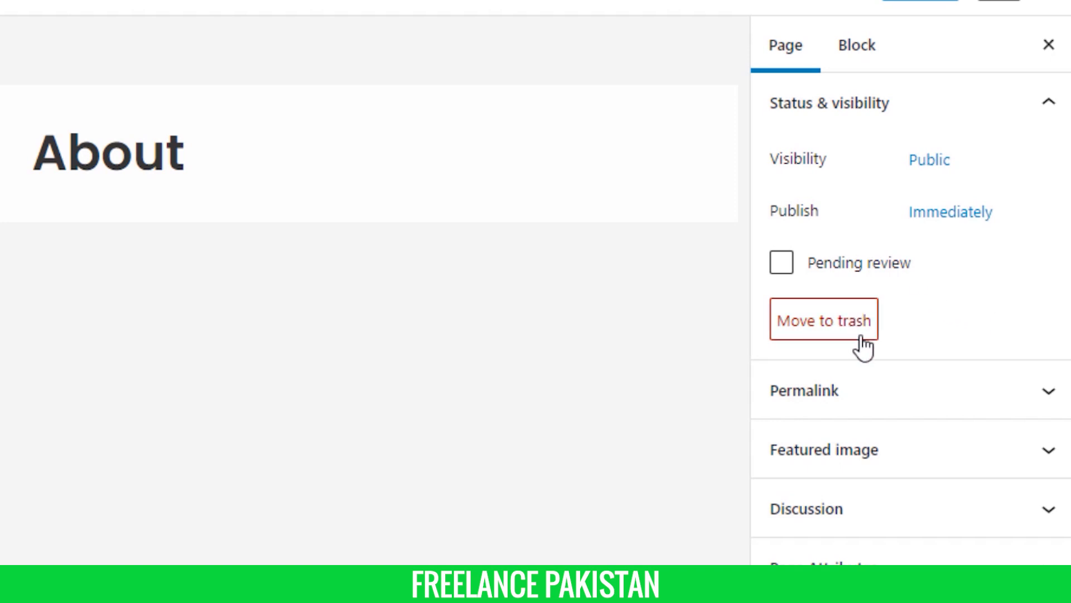
- Inspect the About page's permalink slug and compare it with the address of the site's front end
click(847, 393)
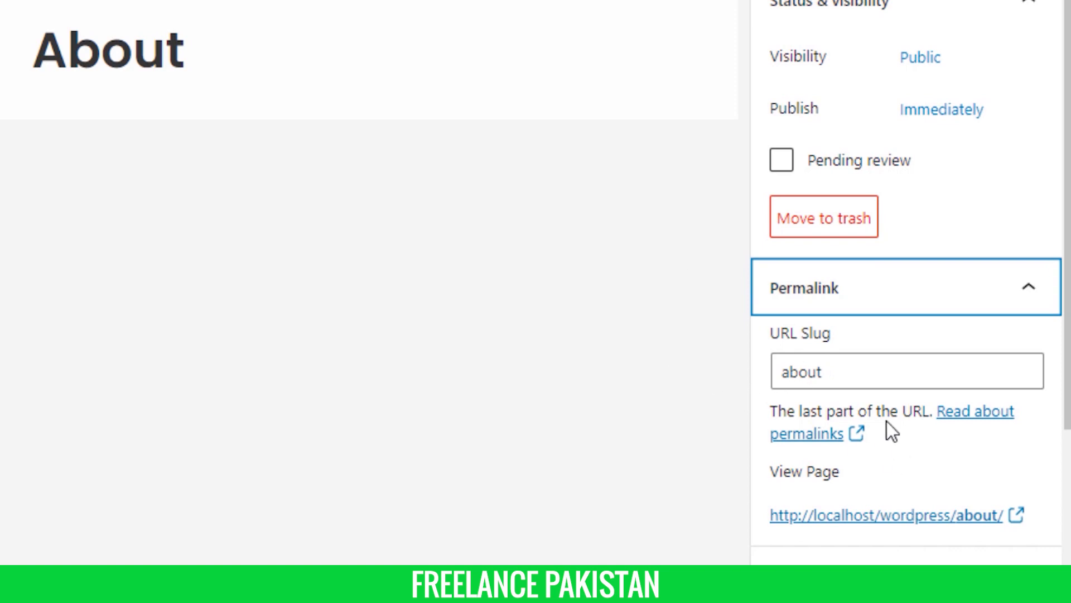
click(863, 378)
double_click(804, 371)
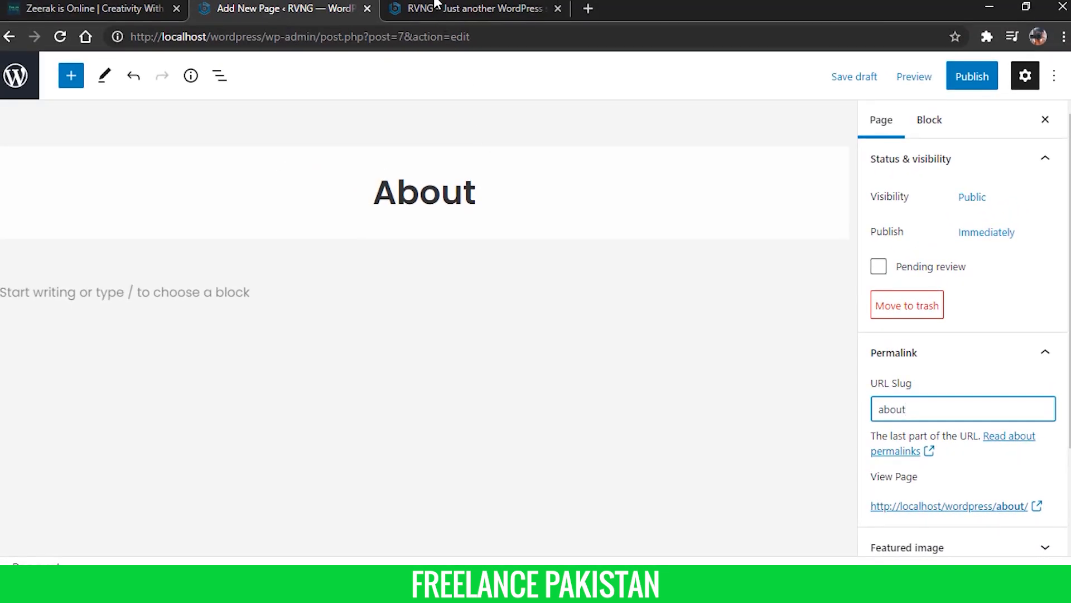
click(511, 17)
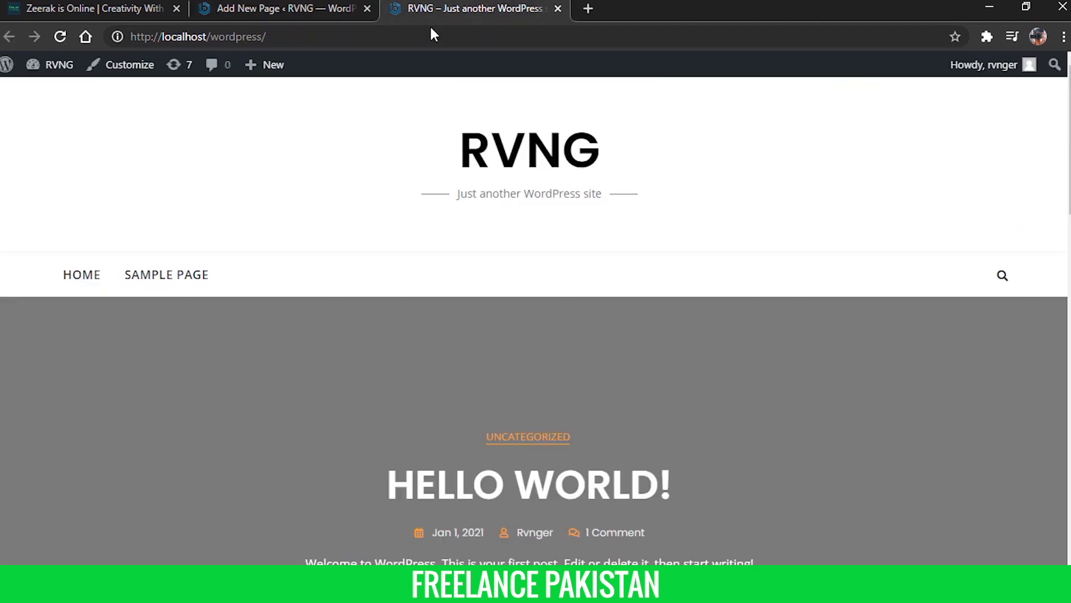
click(280, 36)
click(281, 37)
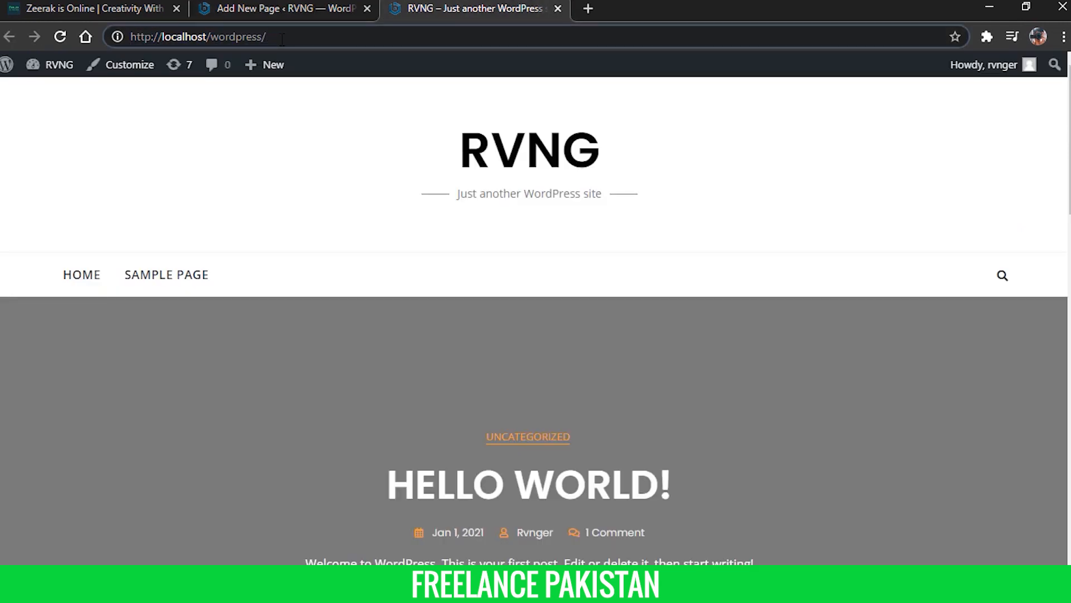
text(ab)
click(285, 9)
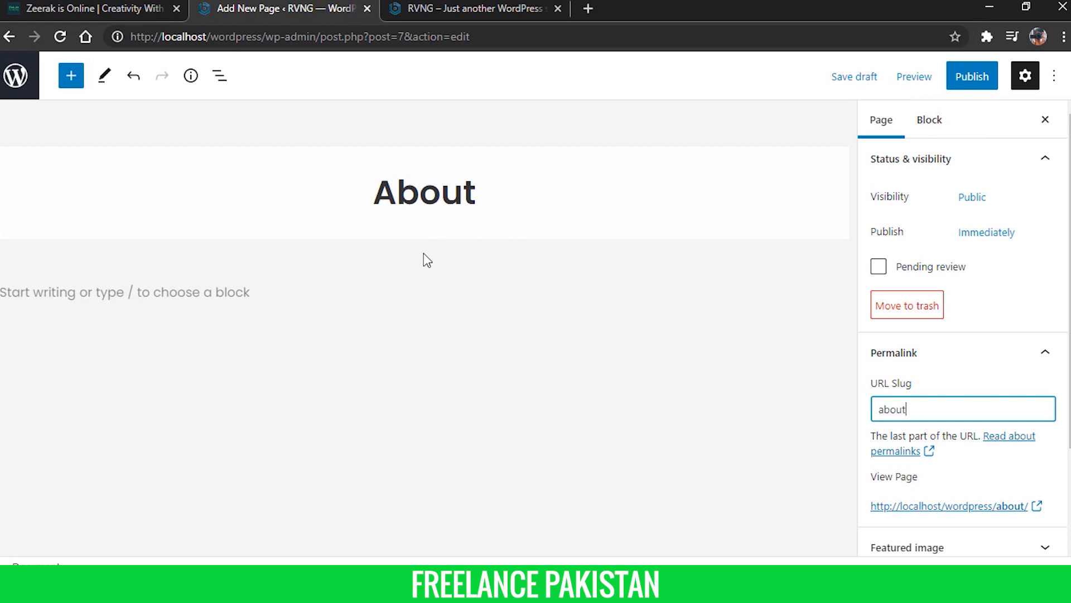
- Examine the page's featured image, discussion and page attributes settings, and check the block settings
scroll(1031, 368, down, 3)
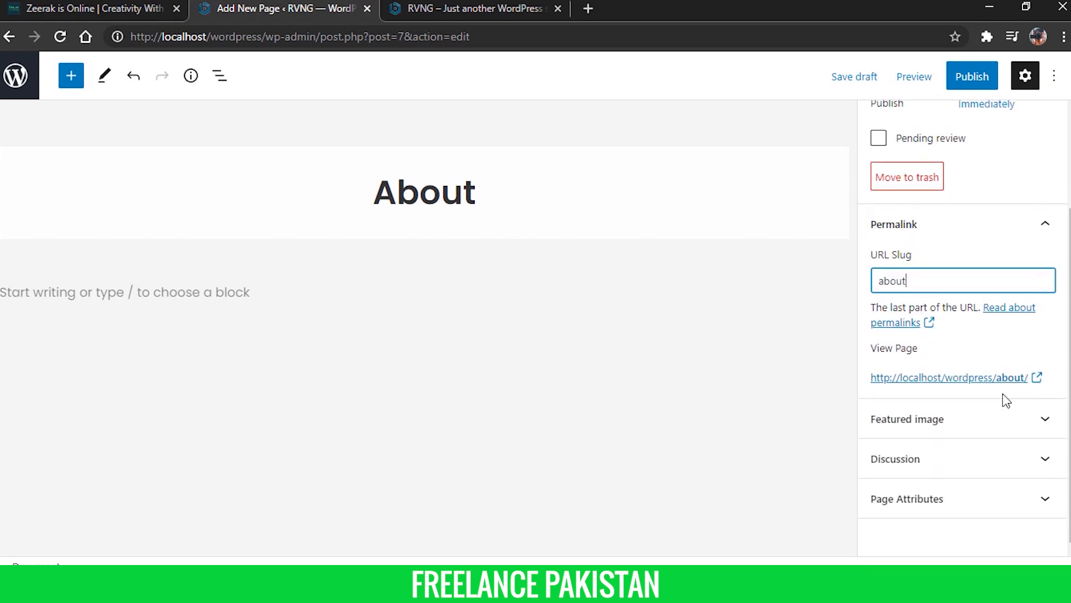
click(973, 418)
scroll(995, 316, down, 2)
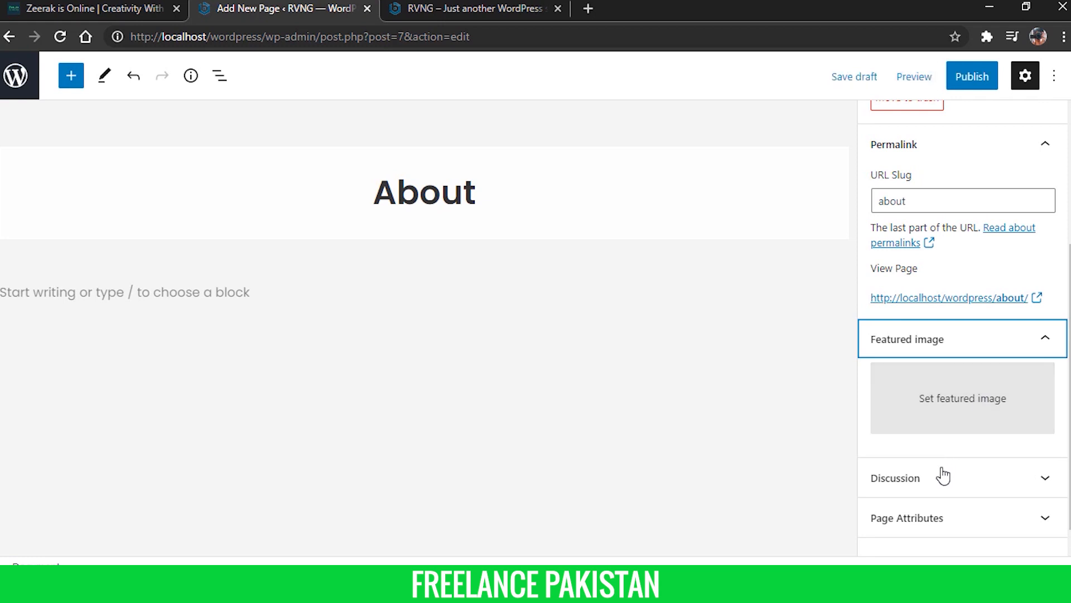
click(933, 481)
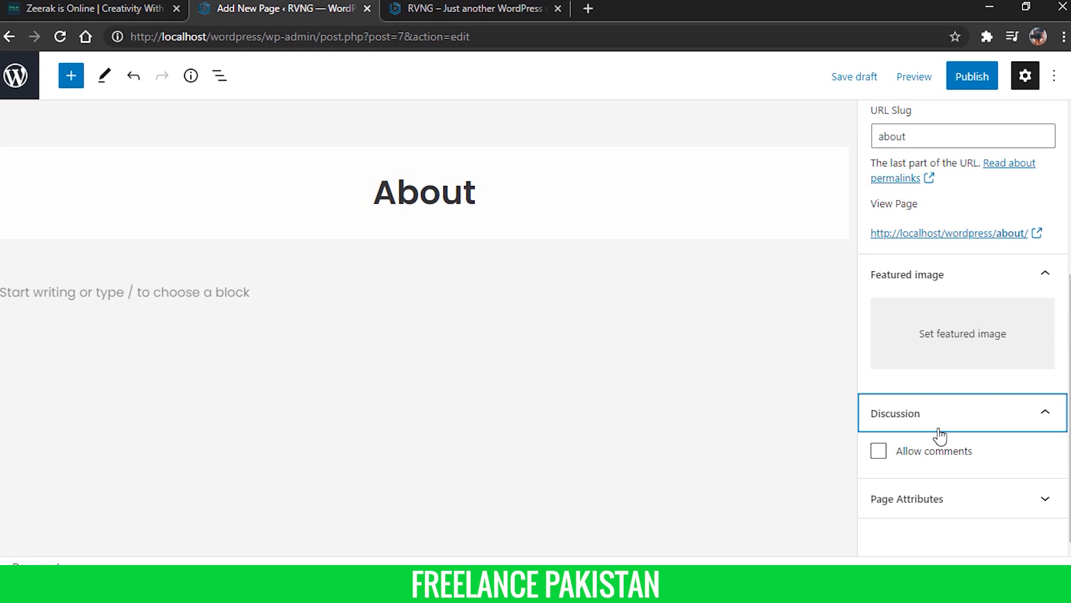
click(931, 498)
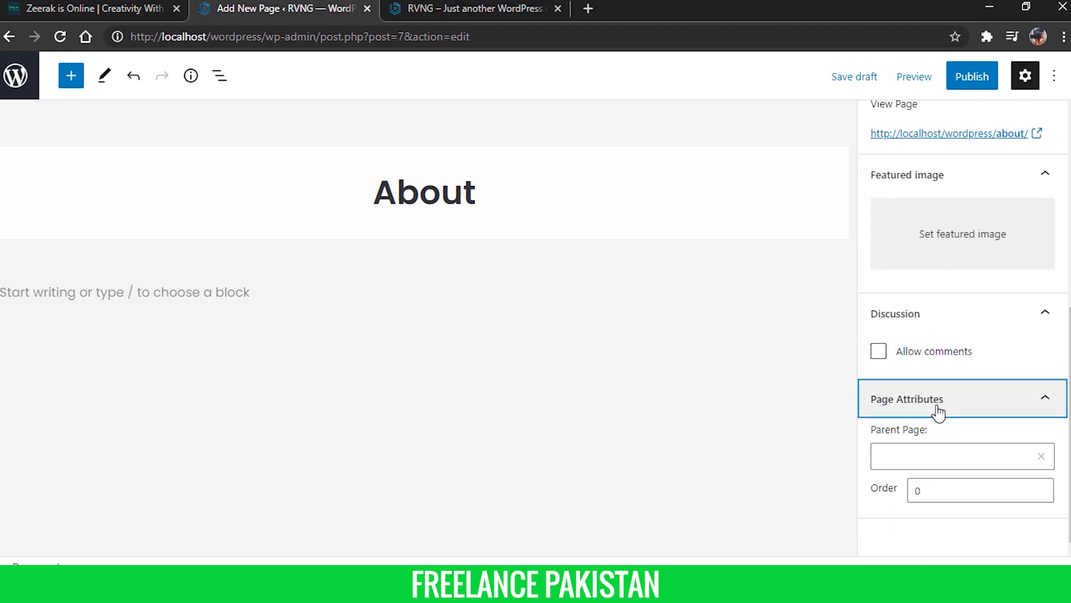
scroll(939, 412, up, 6)
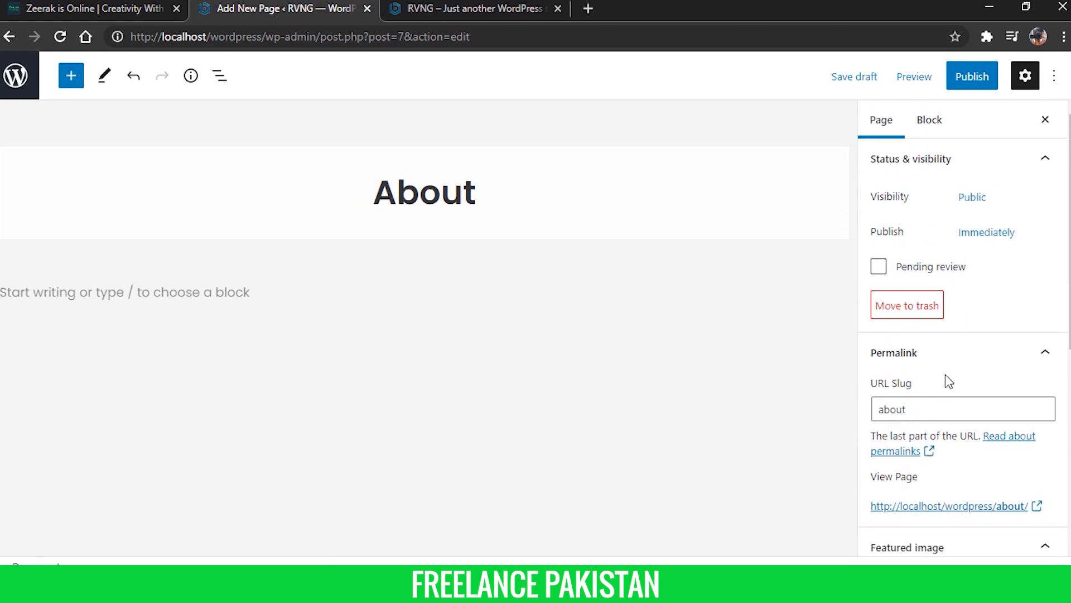
click(928, 120)
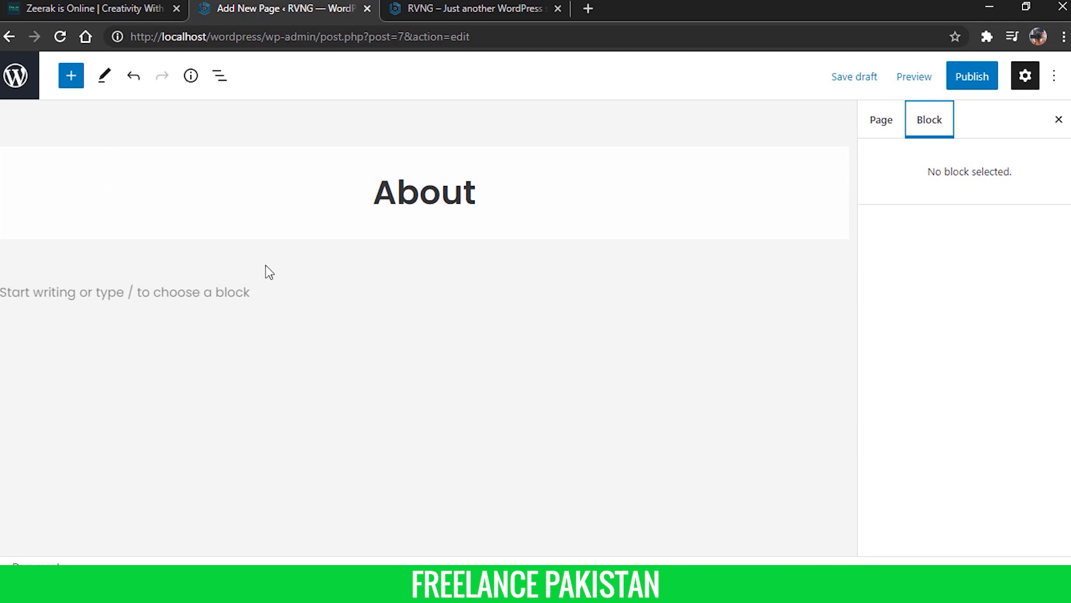
- Browse the blocks and patterns available for the page and glance at the other open website for comparison
click(72, 78)
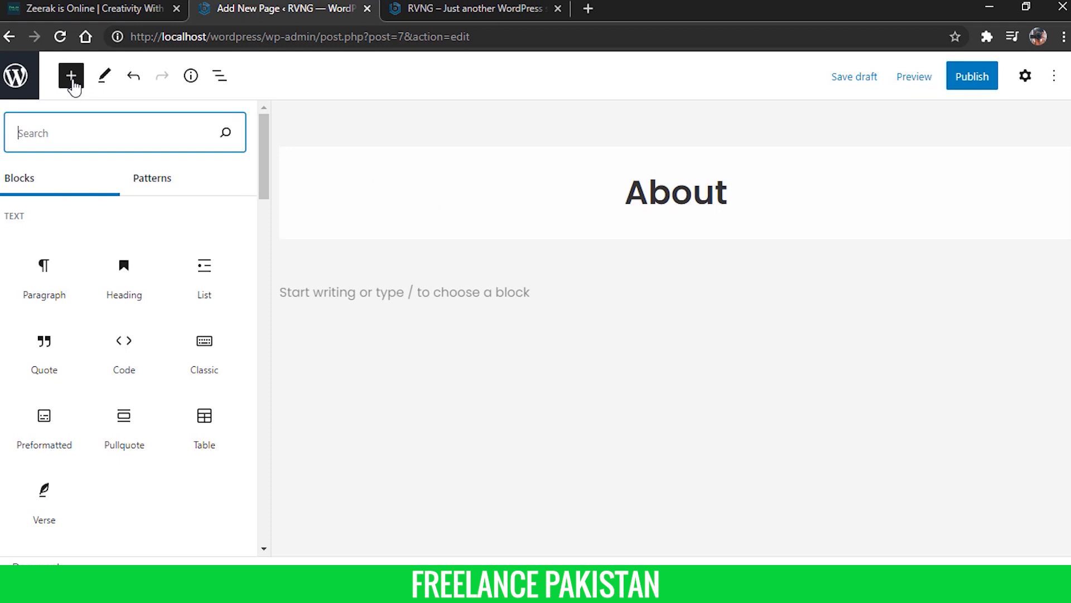
scroll(167, 252, down, 4)
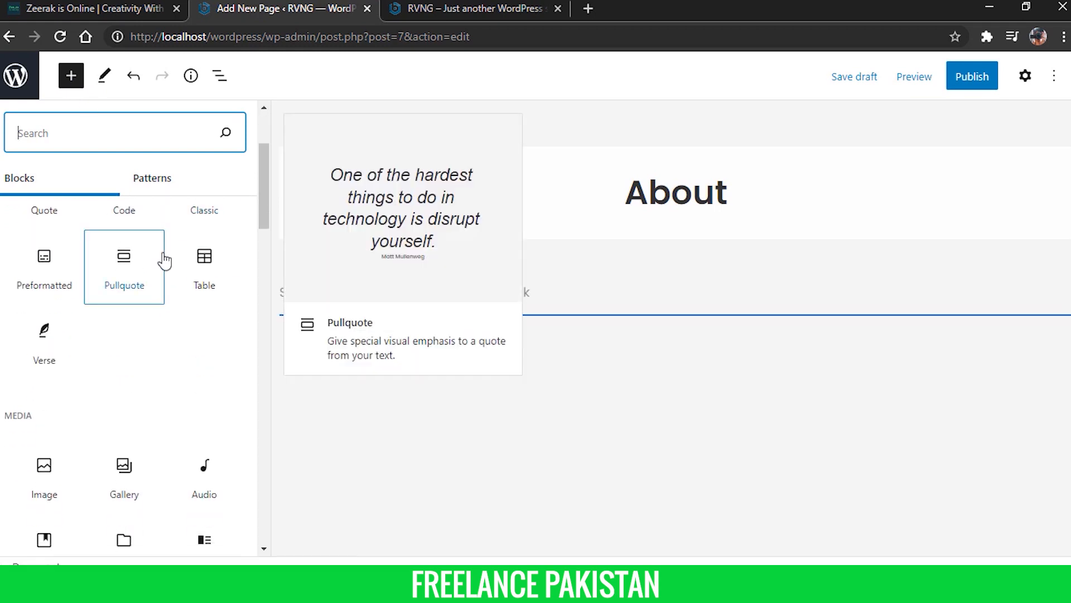
click(162, 184)
click(62, 179)
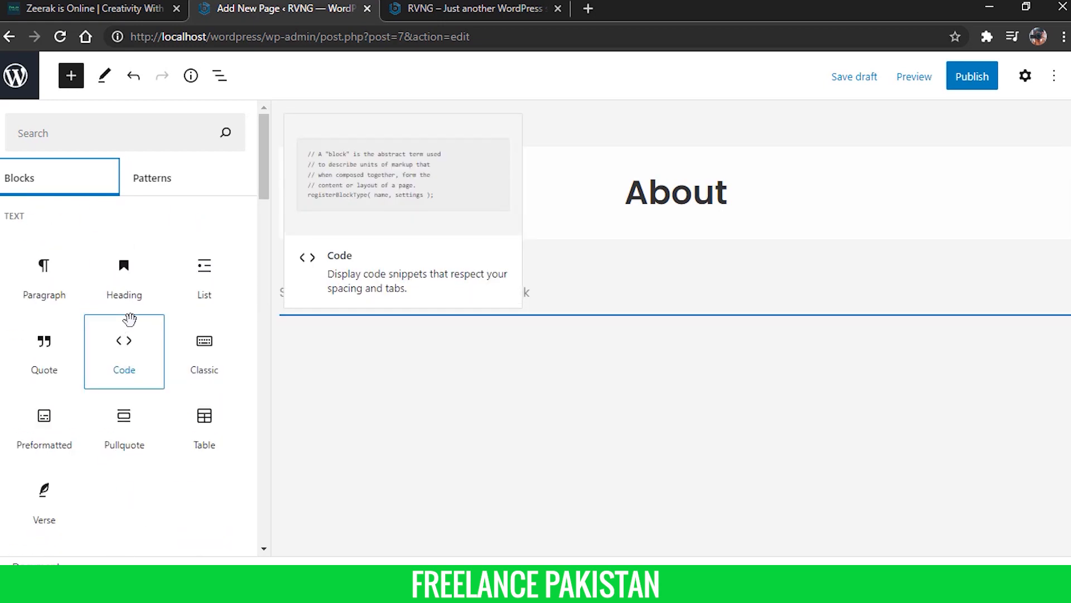
click(92, 8)
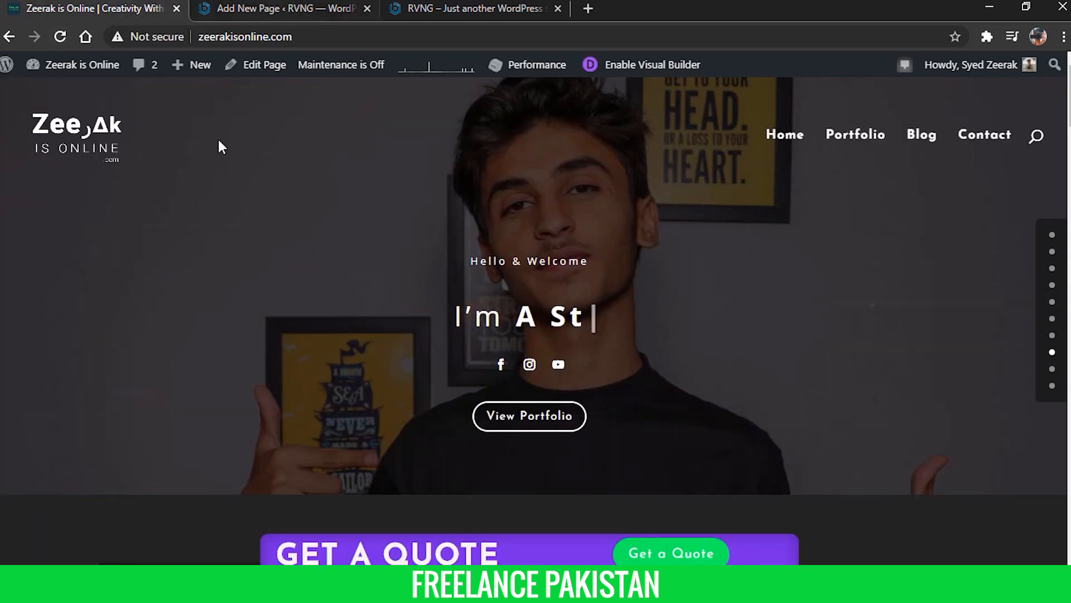
click(279, 8)
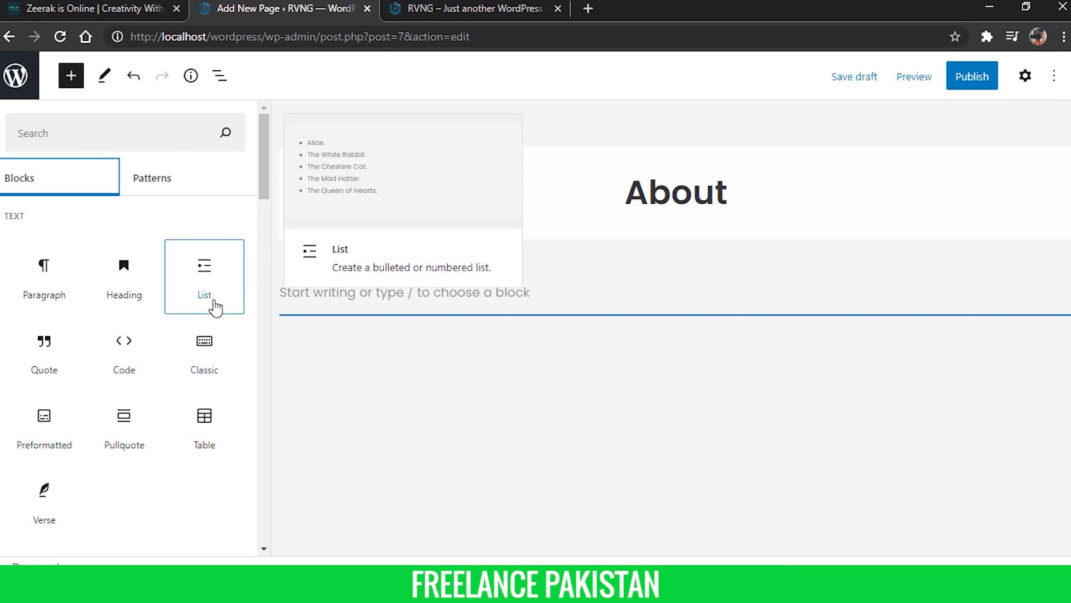
- Insert the "Large header with a heading and a button" pattern from the Headers category into the About page
click(176, 193)
click(24, 226)
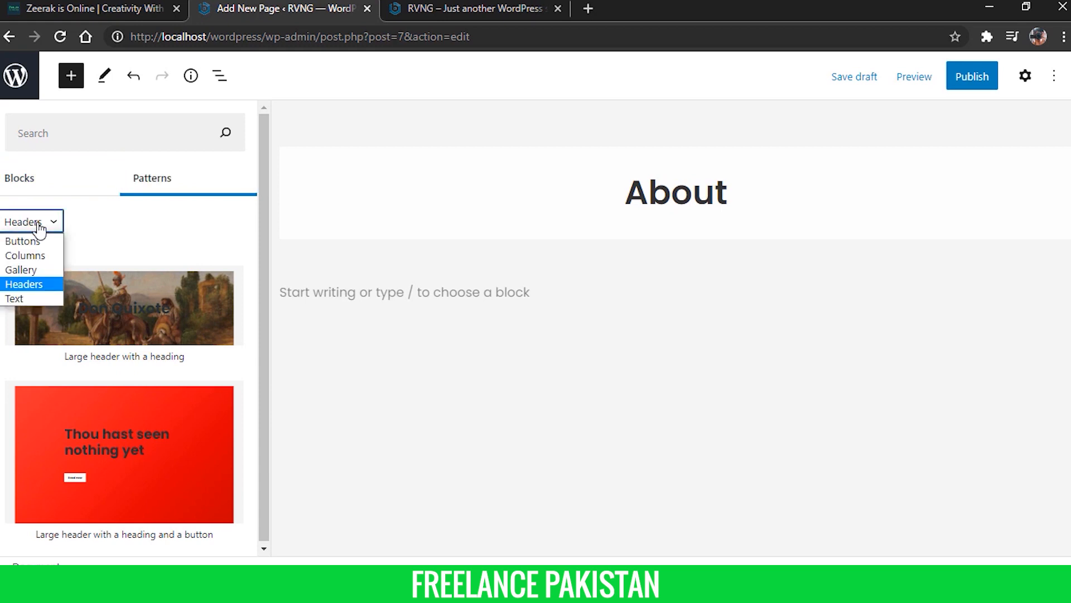
click(19, 288)
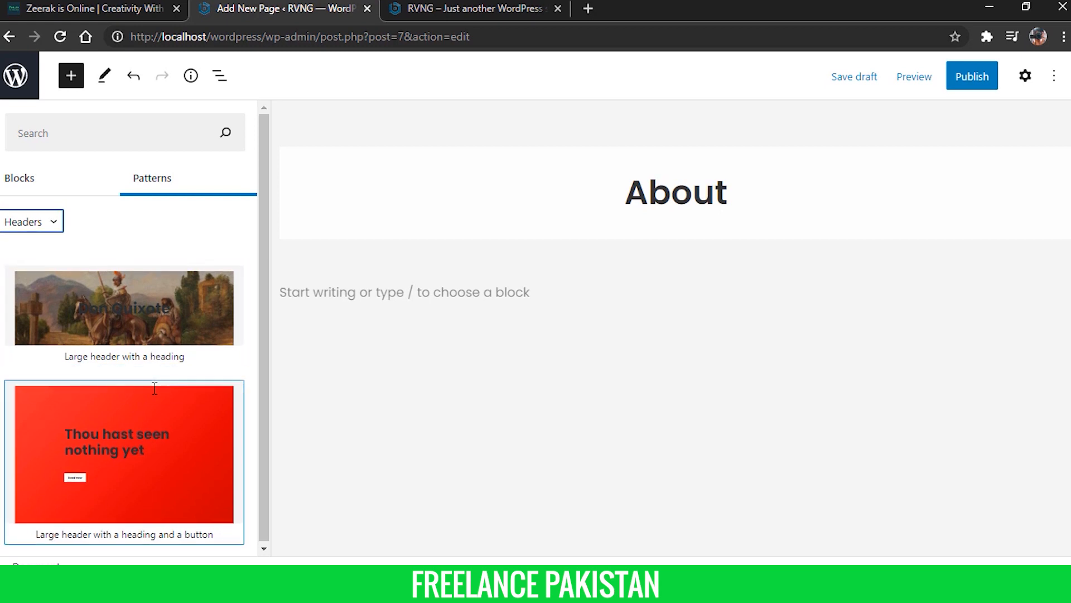
click(144, 447)
scroll(407, 394, down, 5)
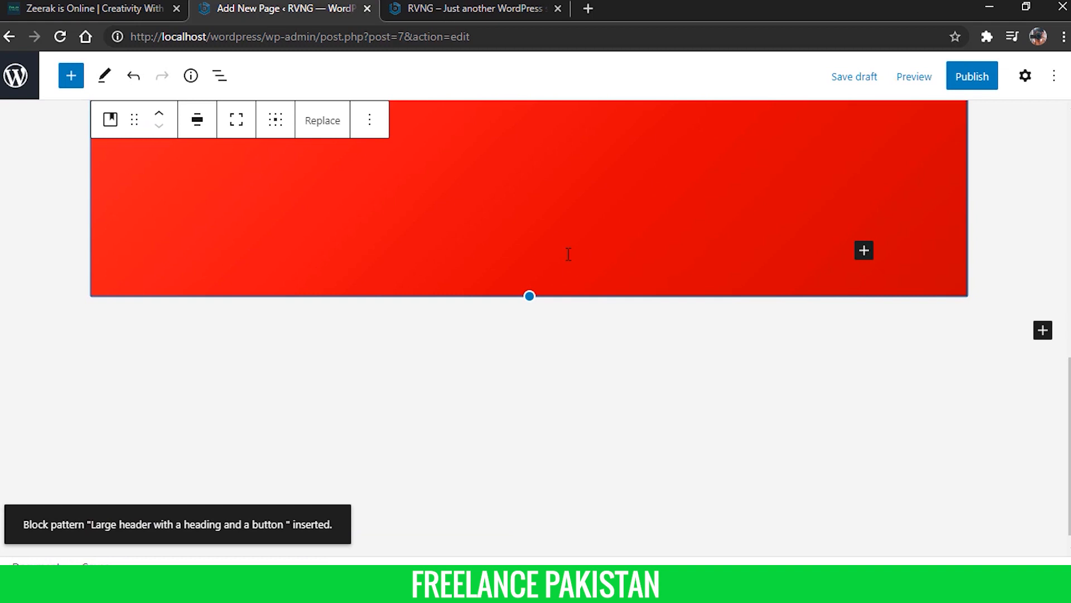
scroll(567, 251, up, 8)
scroll(613, 270, down, 3)
scroll(483, 292, up, 1)
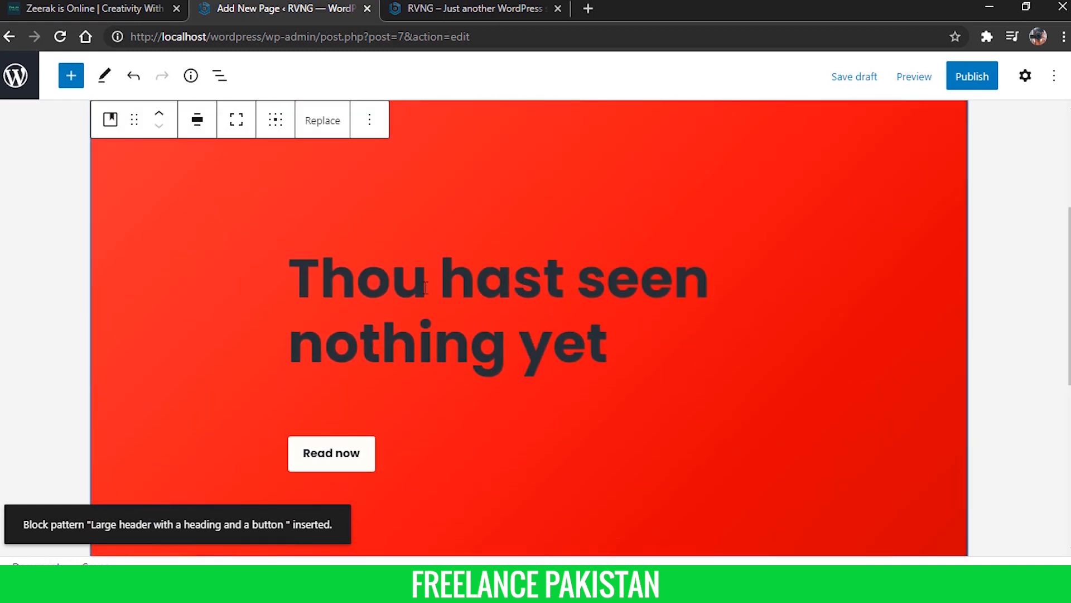
- Replace the red header's heading text with "My First Website!" and make it bold
triple_click(497, 305)
click(713, 372)
triple_click(561, 305)
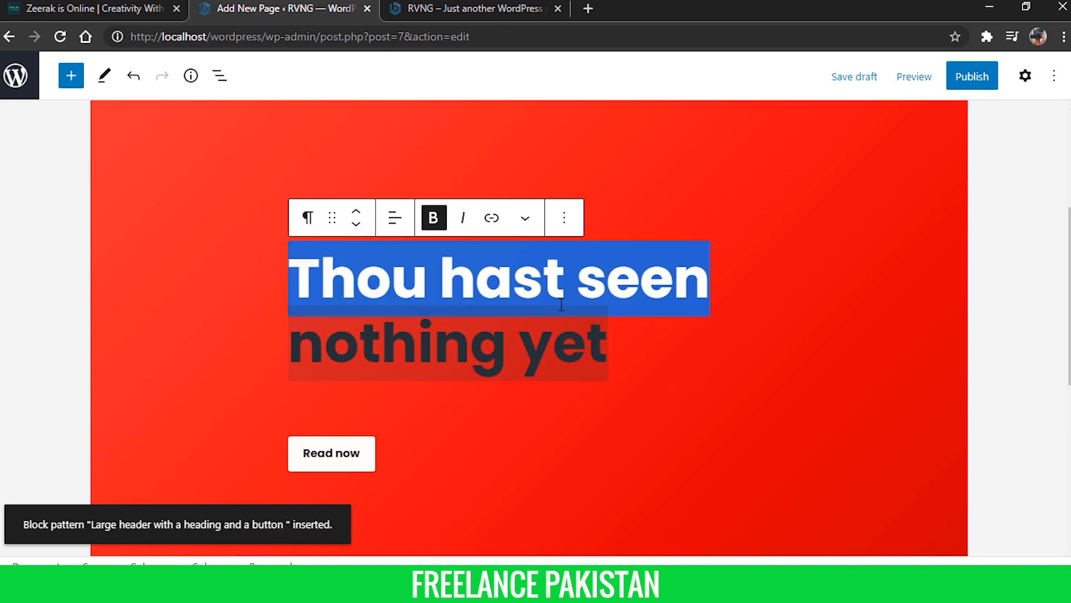
drag(608, 357, 212, 279)
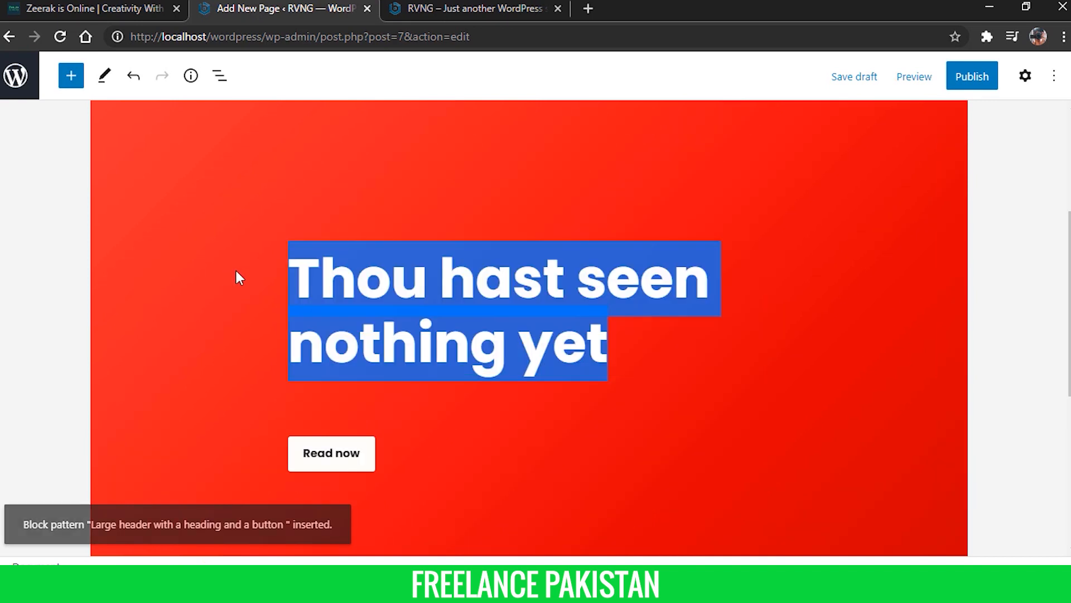
key(BackSpace)
text(My)
key(BackSpace)
text(y Fir)
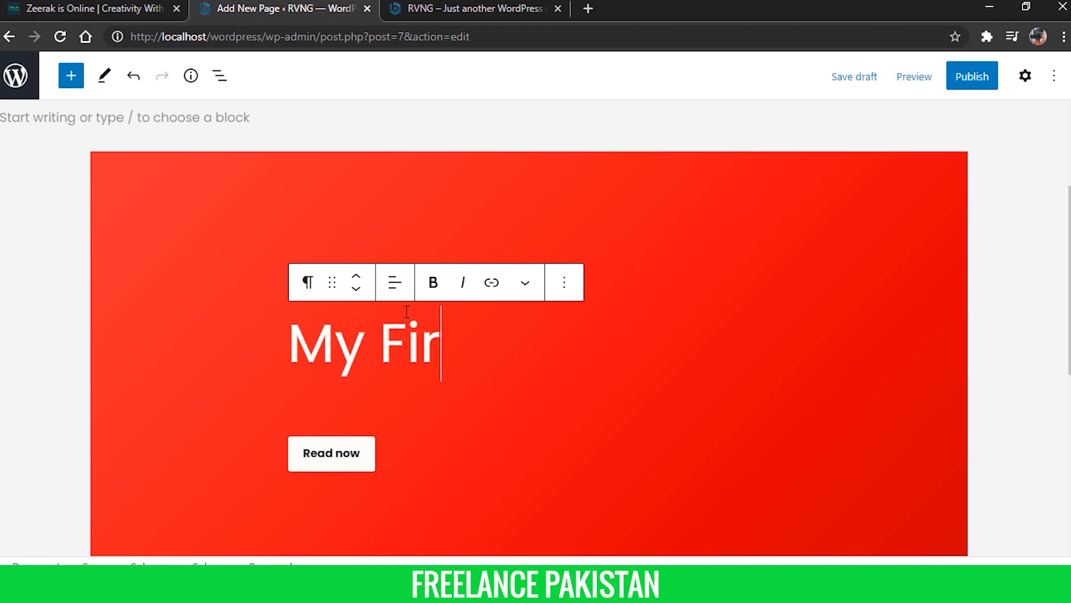
text(st Website)
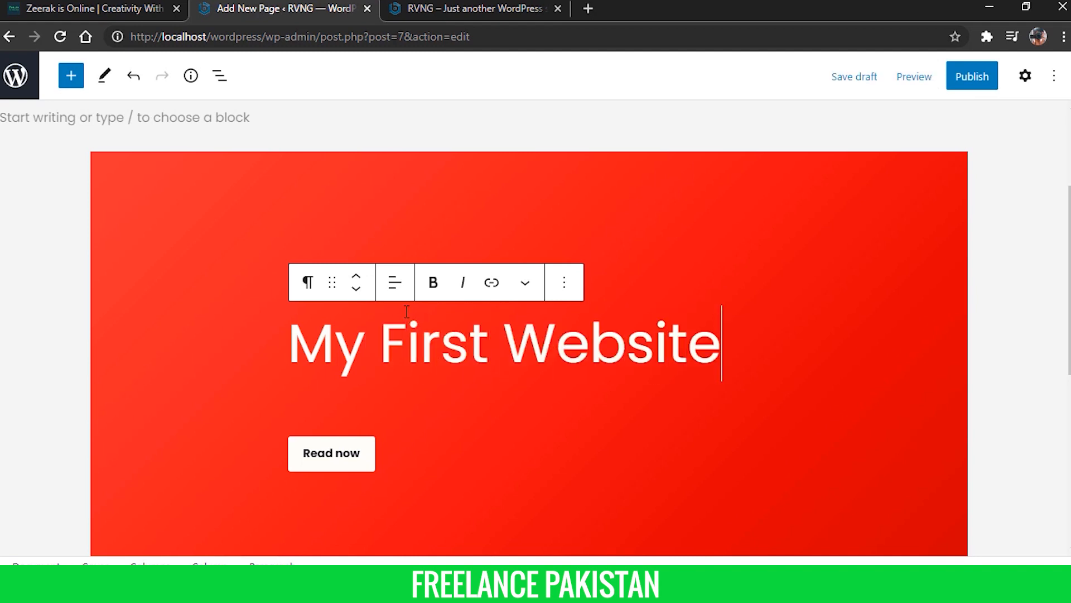
text(!)
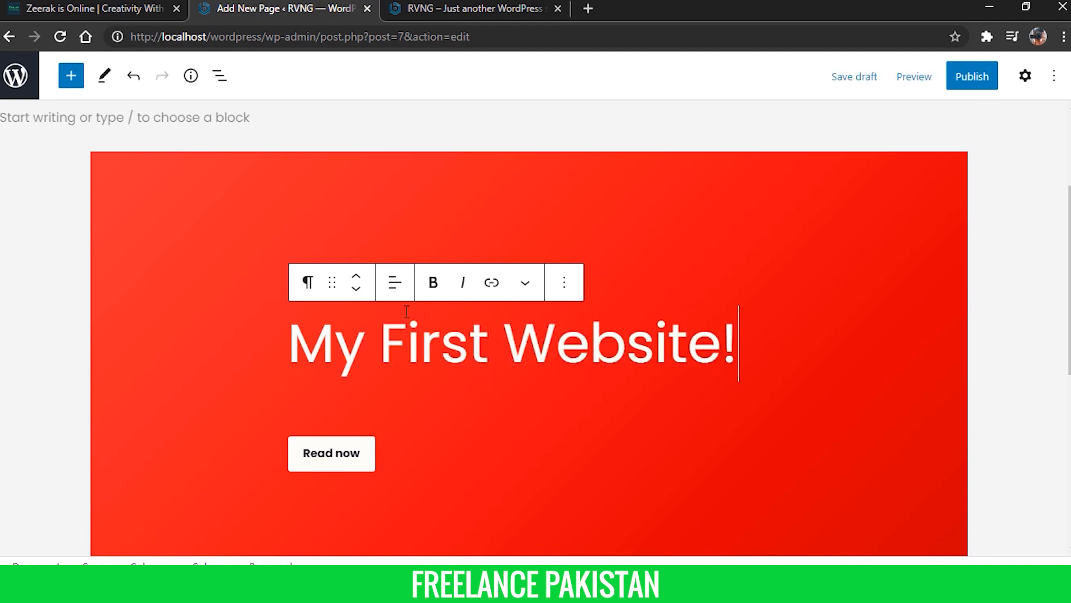
triple_click(367, 350)
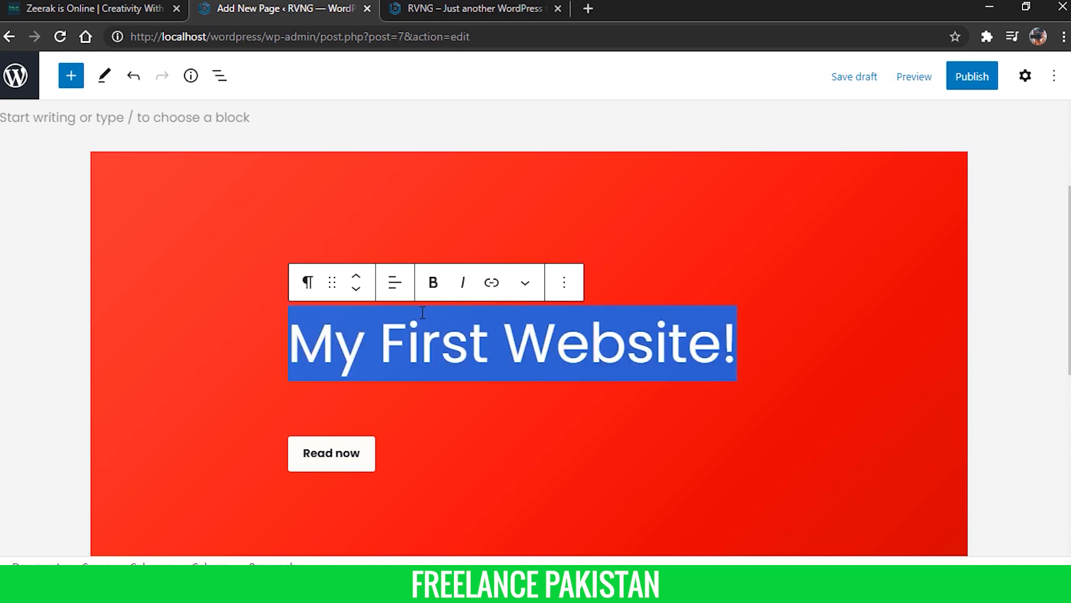
click(434, 283)
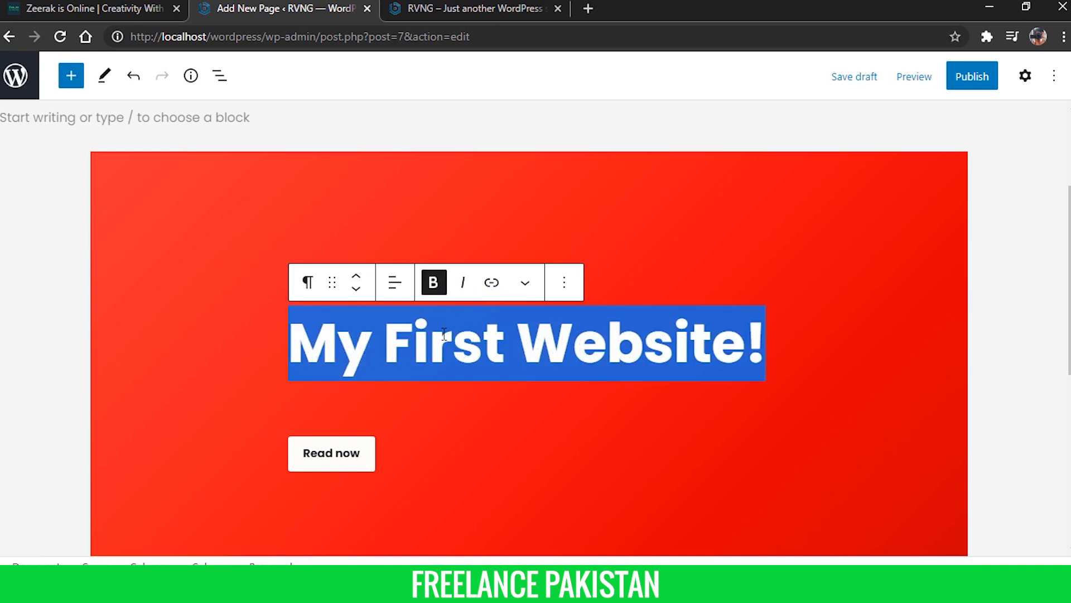
- Show more settings for the "My First Website!" block and examine its color and text settings
click(565, 282)
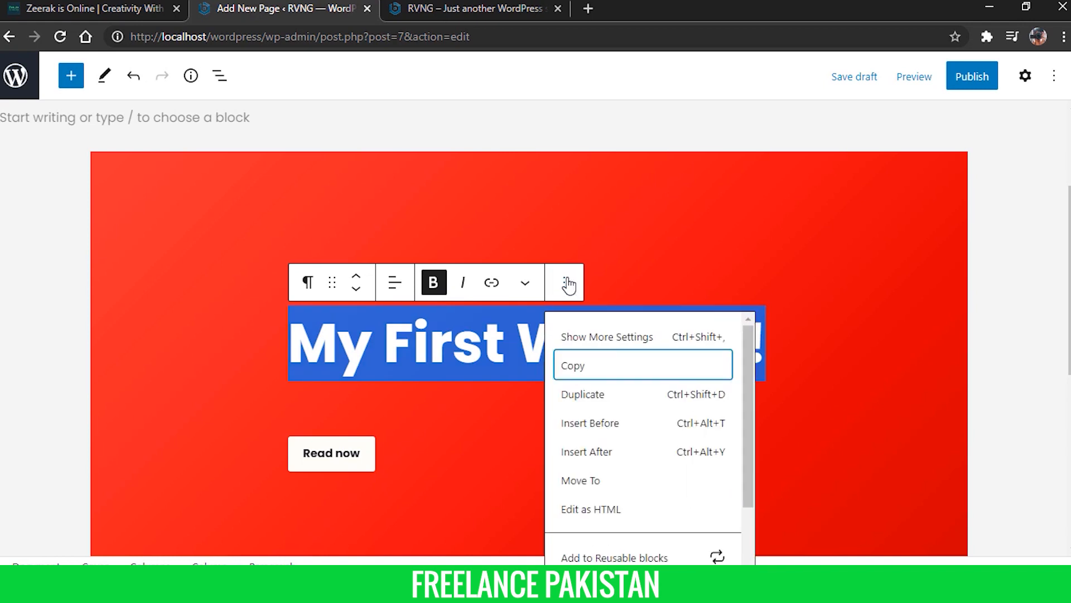
click(584, 340)
click(915, 349)
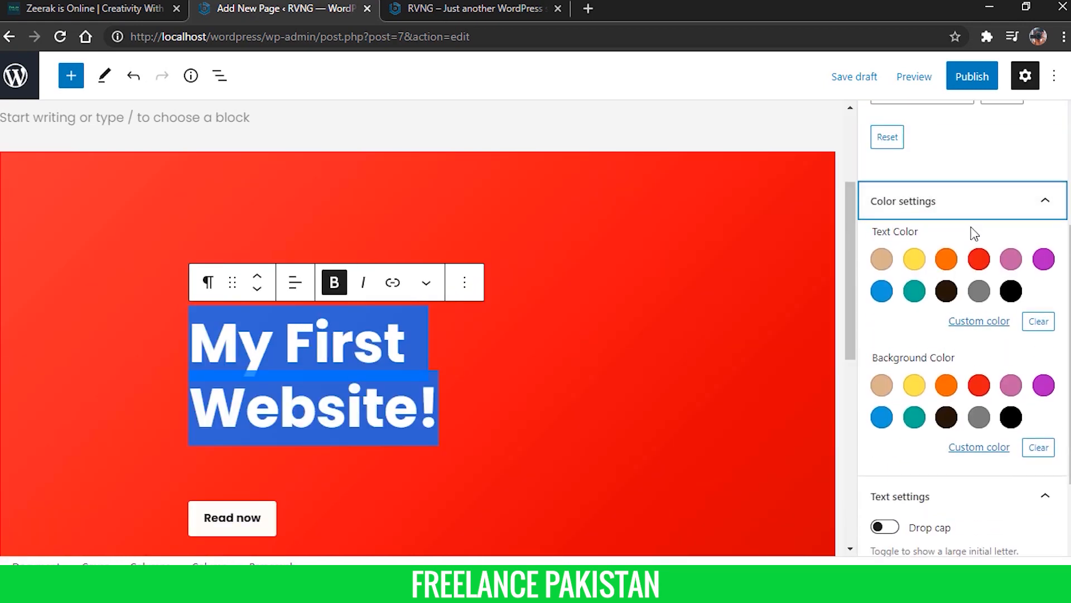
scroll(976, 220, down, 2)
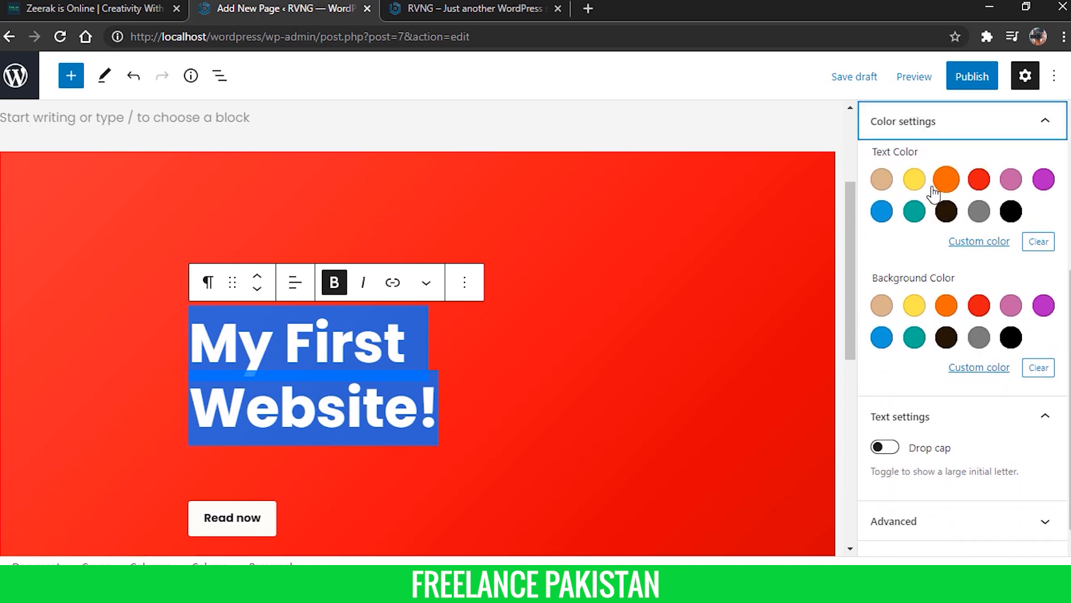
scroll(931, 195, down, 1)
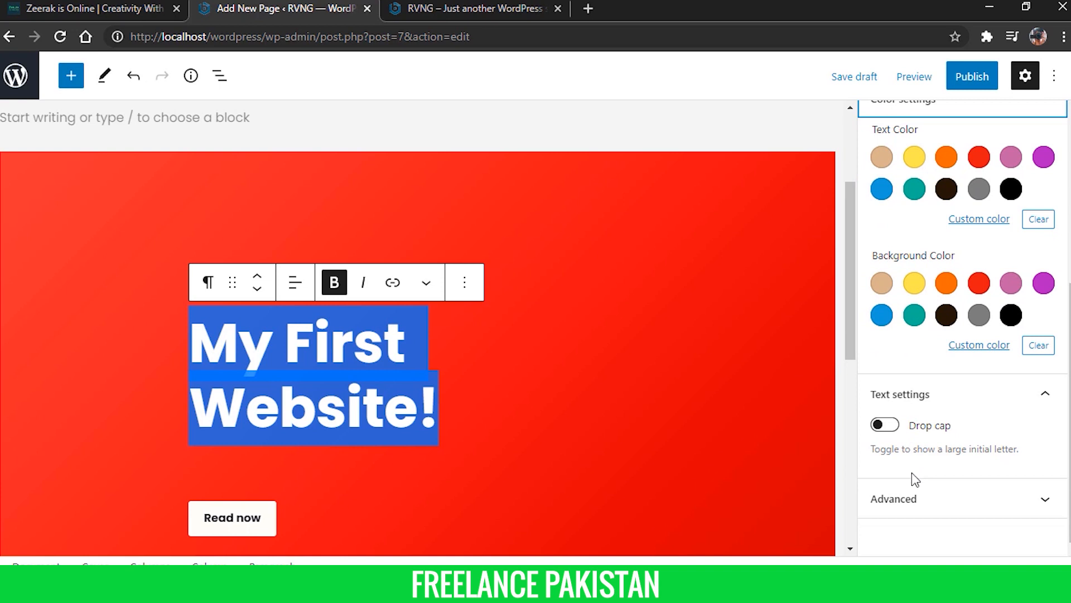
- Examine the advanced settings of the "My First Website!" block, including HTML anchor and additional CSS classes
click(911, 502)
scroll(943, 358, down, 5)
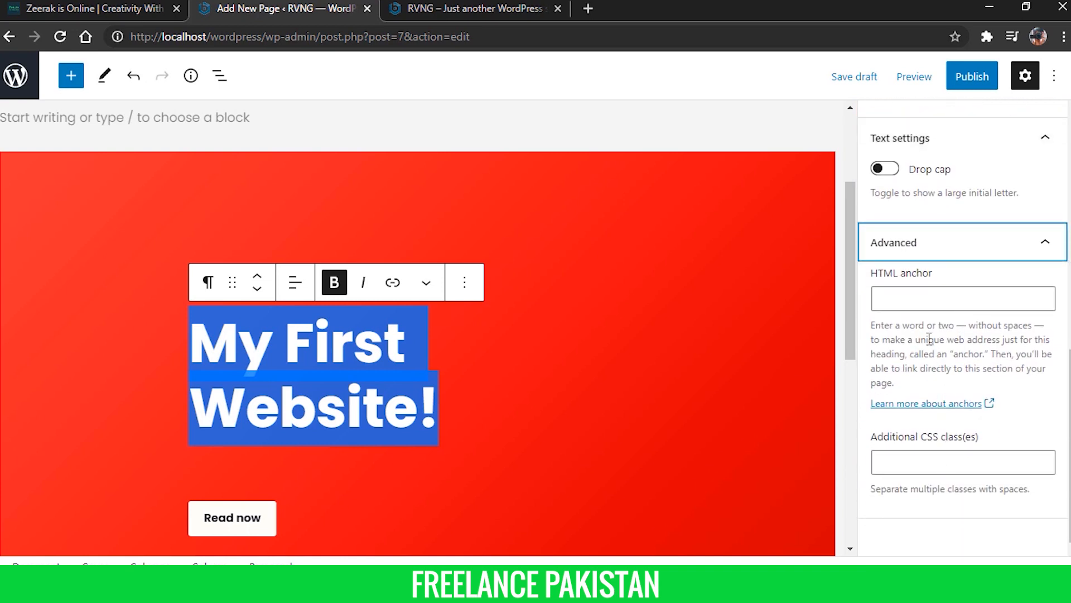
scroll(966, 383, up, 8)
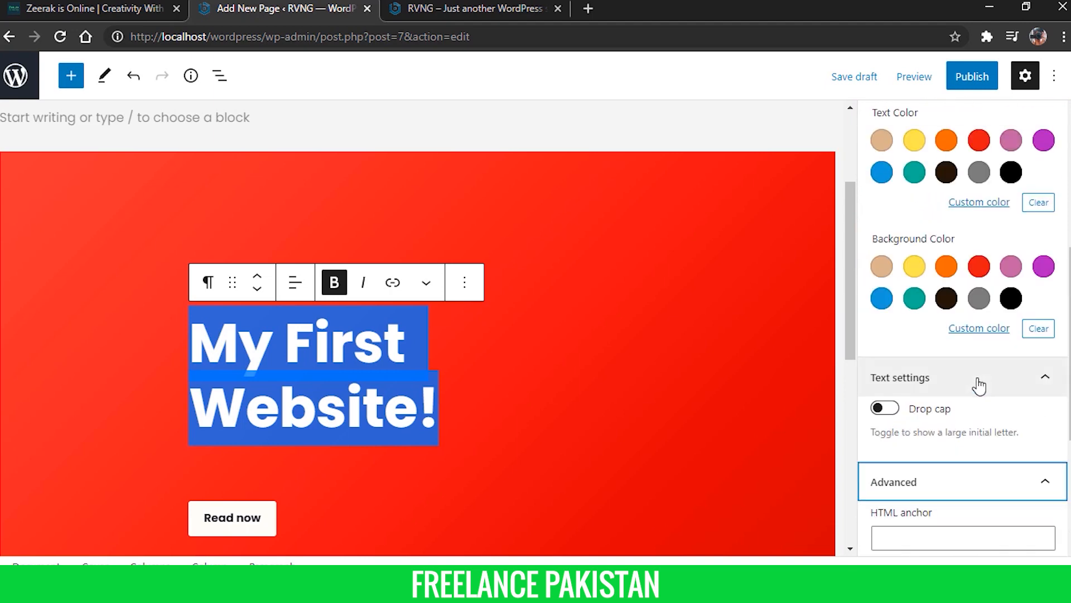
click(702, 307)
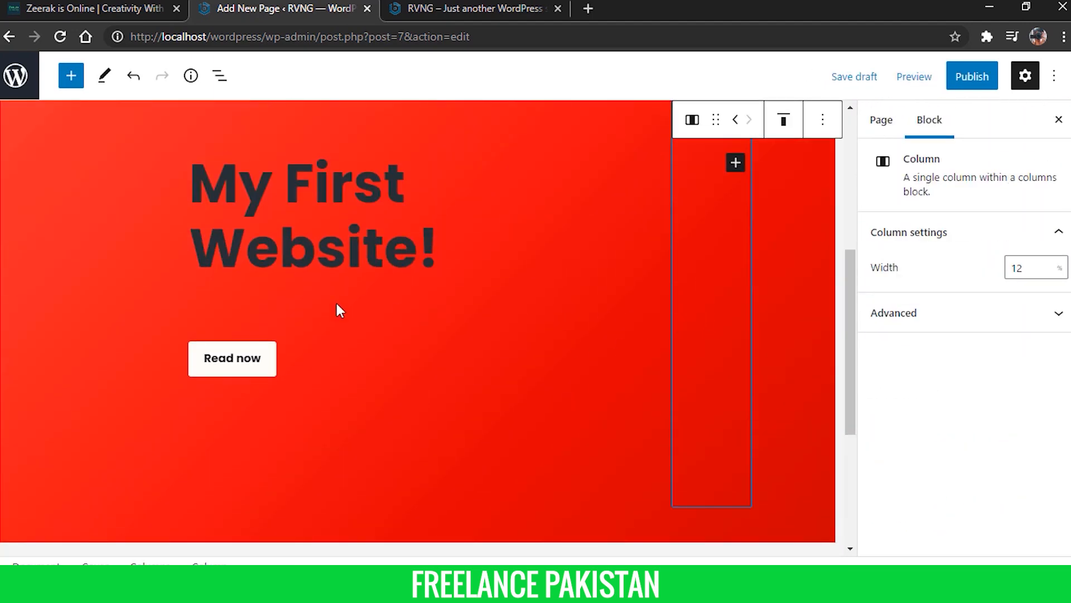
- Select the header's "Read now" button and examine its style settings and additional block options
scroll(587, 371, up, 3)
scroll(294, 426, down, 1)
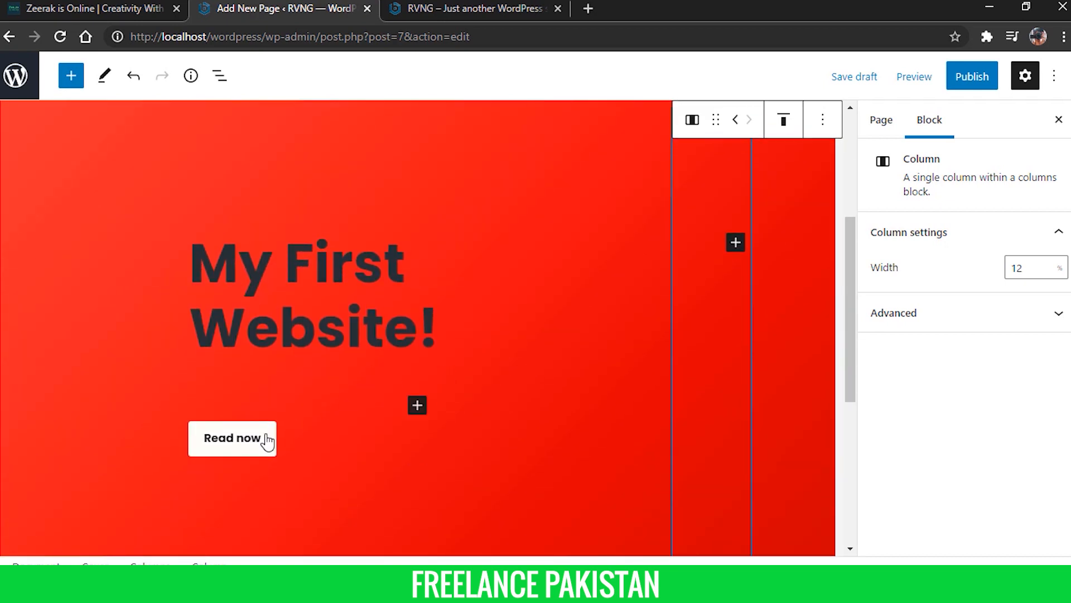
click(245, 453)
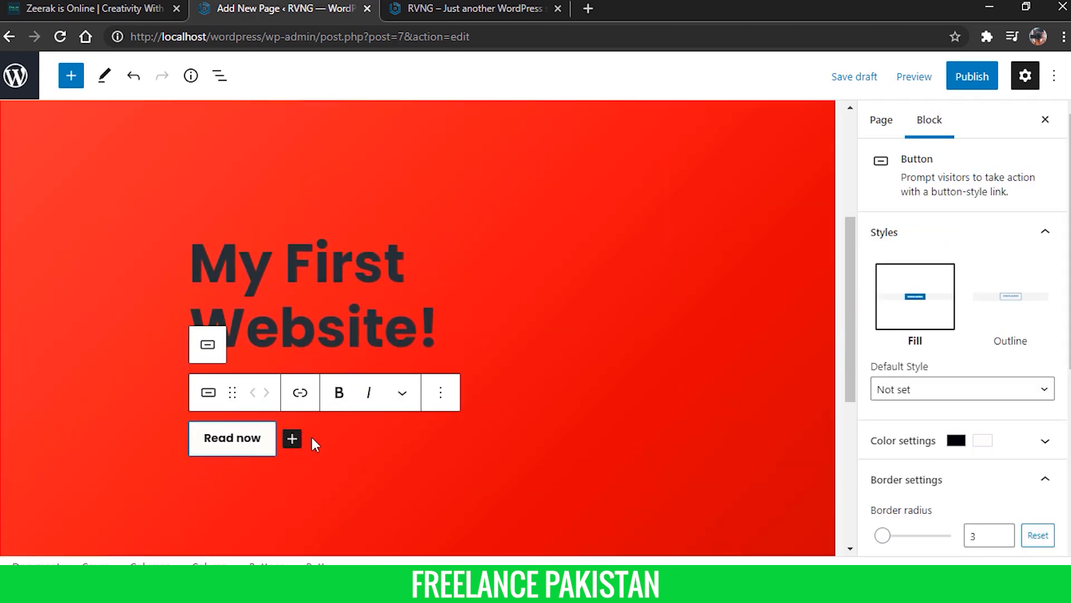
click(444, 402)
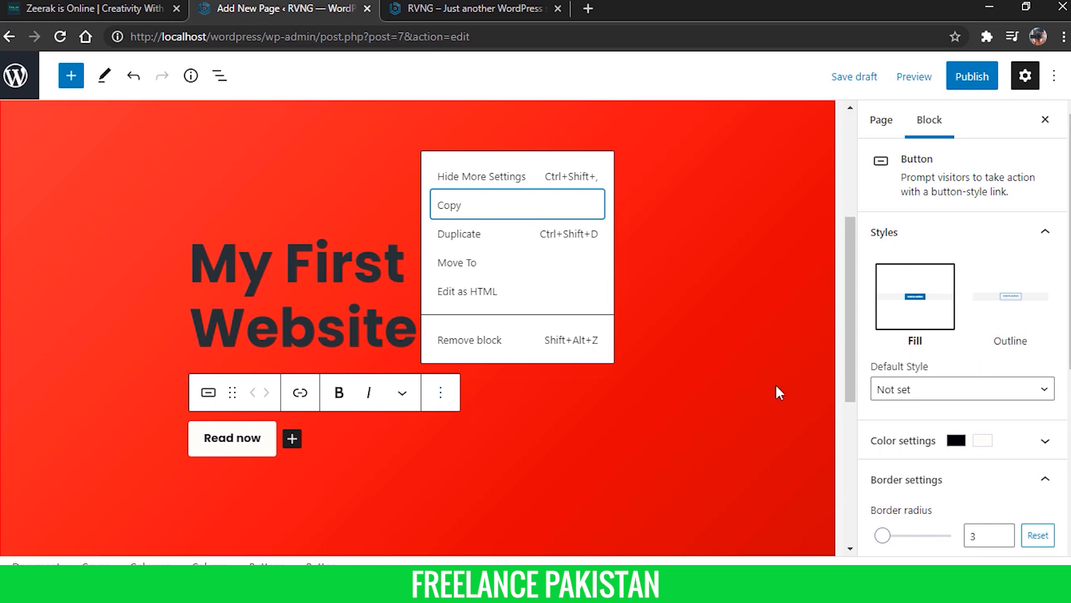
scroll(801, 390, down, 3)
scroll(754, 346, up, 3)
click(723, 357)
click(605, 346)
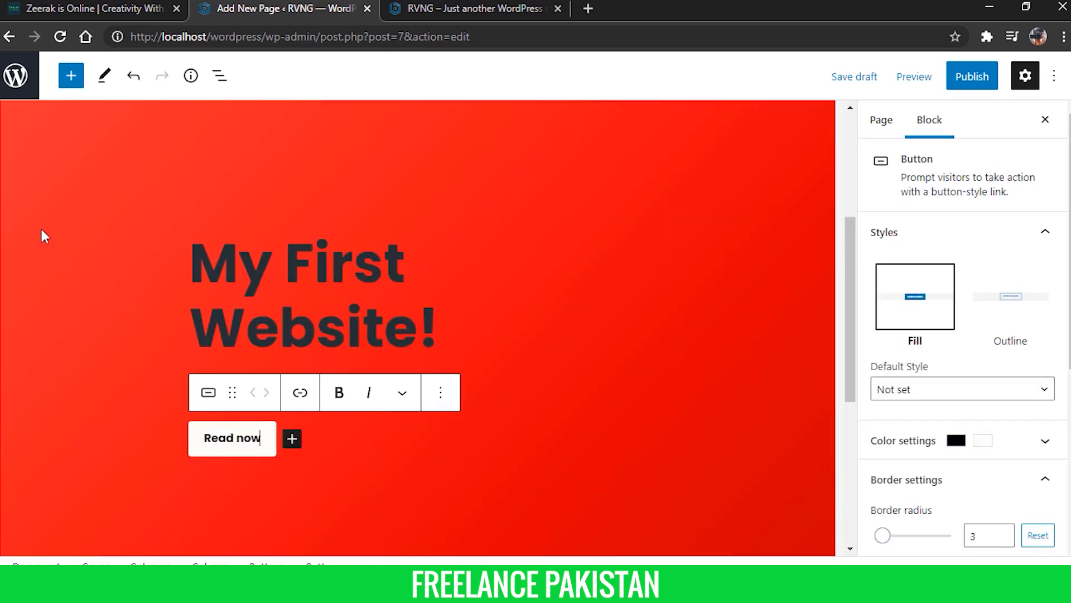
- Change the overlay of the header's Cover block to the yellow-to-orange gradient
click(45, 235)
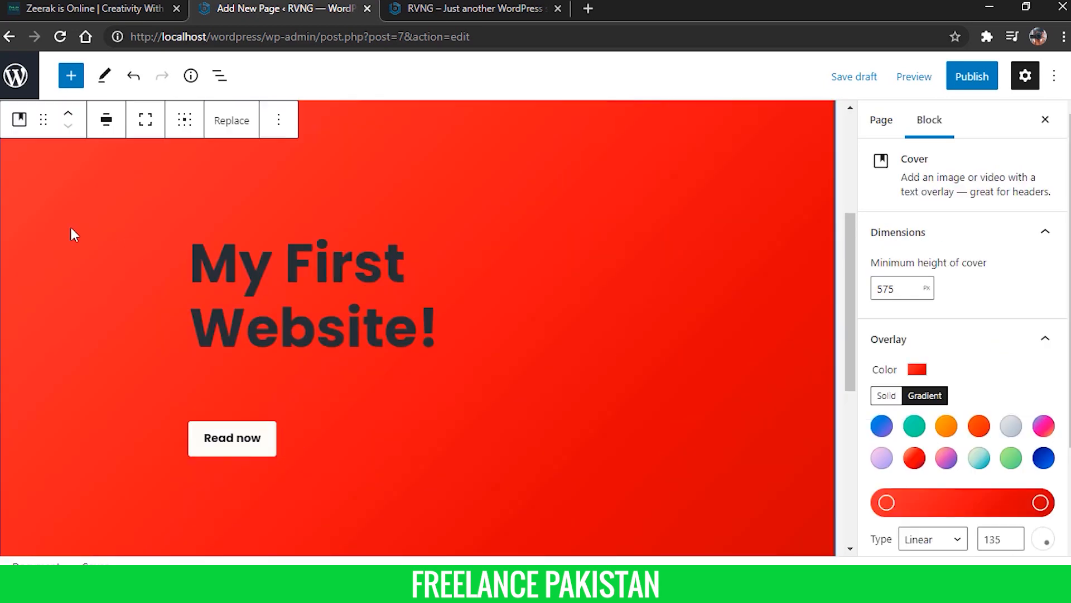
click(957, 434)
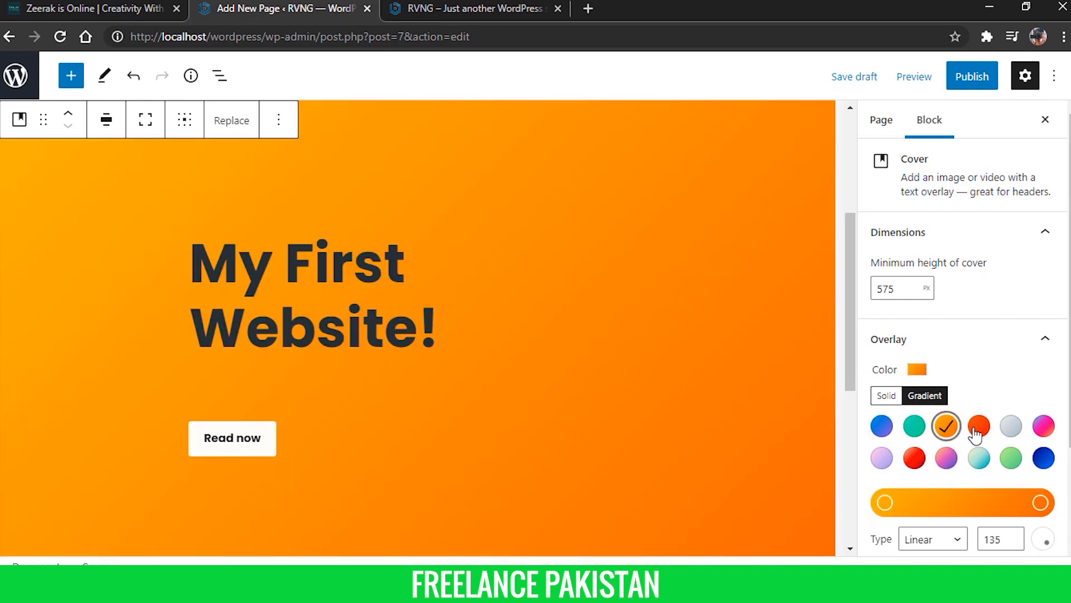
click(1012, 458)
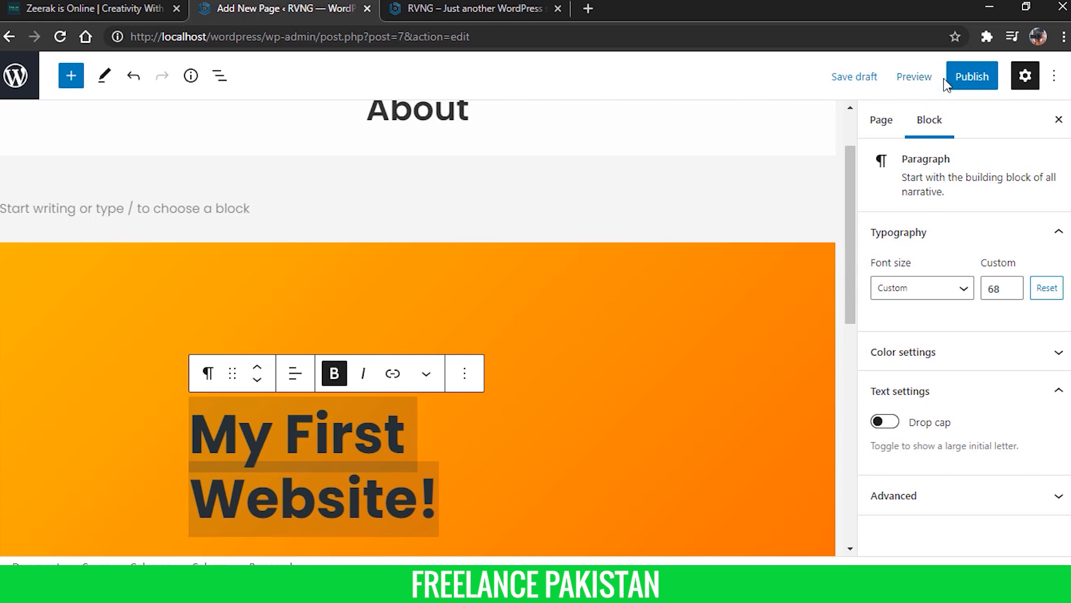
- Publish the About page and open it on the live site
click(970, 83)
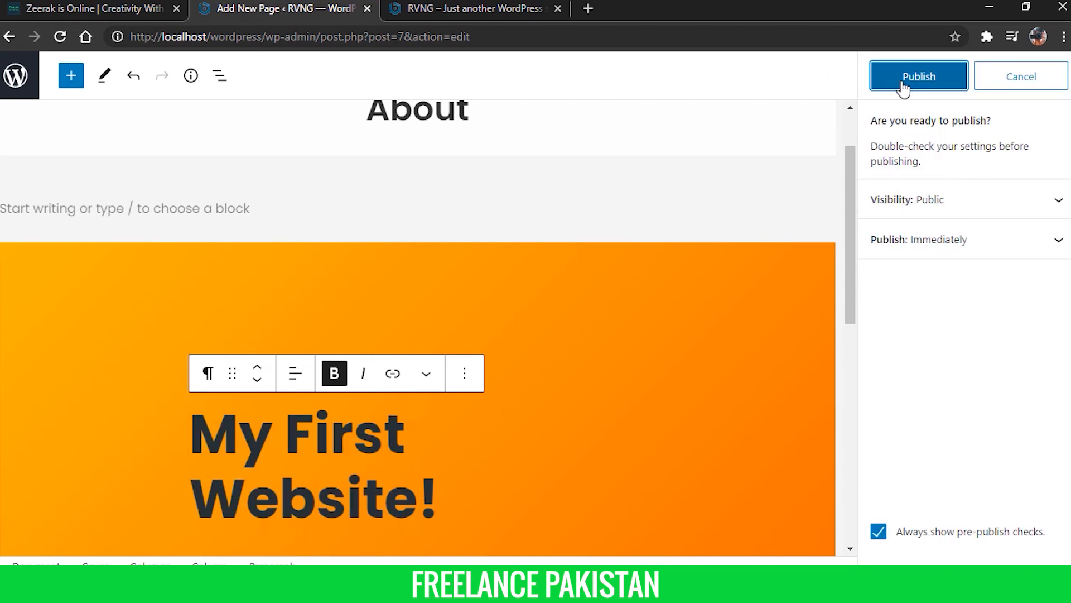
click(904, 87)
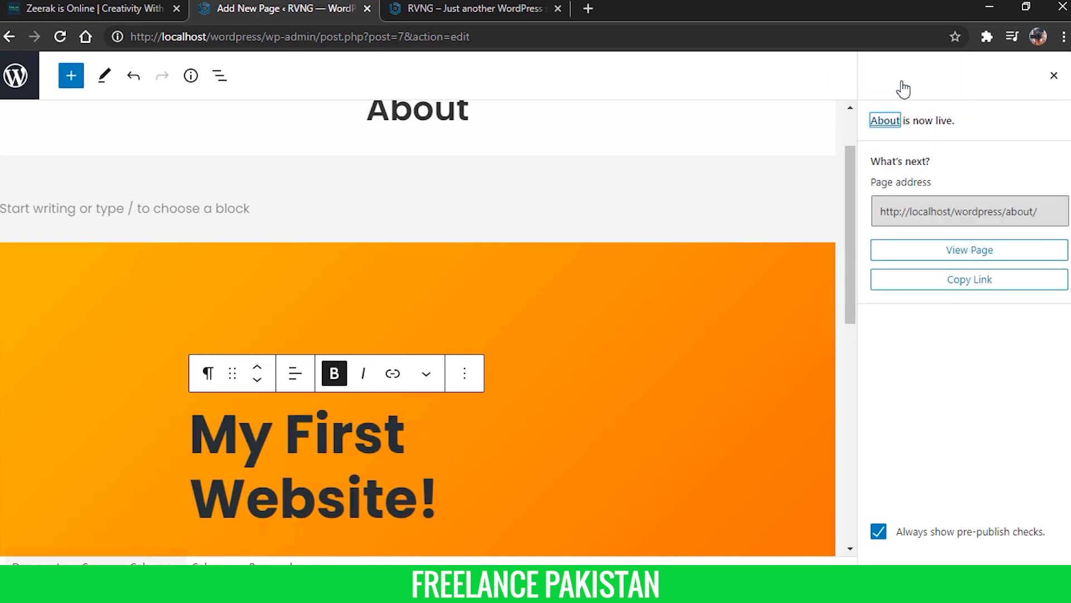
click(970, 252)
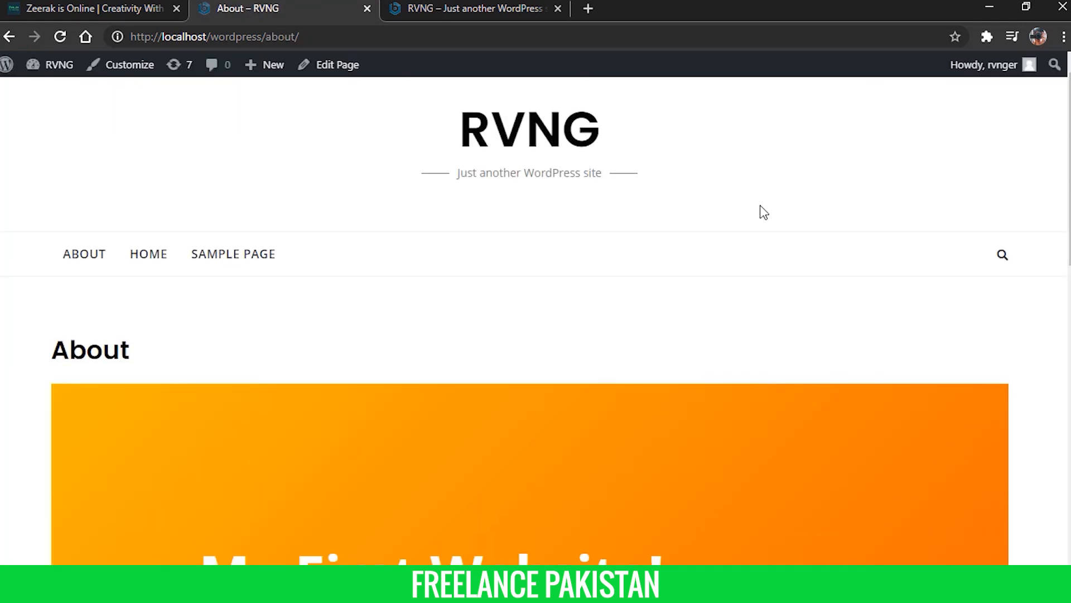
- Examine the published About page from the site title down to the Archives, Categories and Meta sections
scroll(760, 213, down, 10)
scroll(755, 217, up, 4)
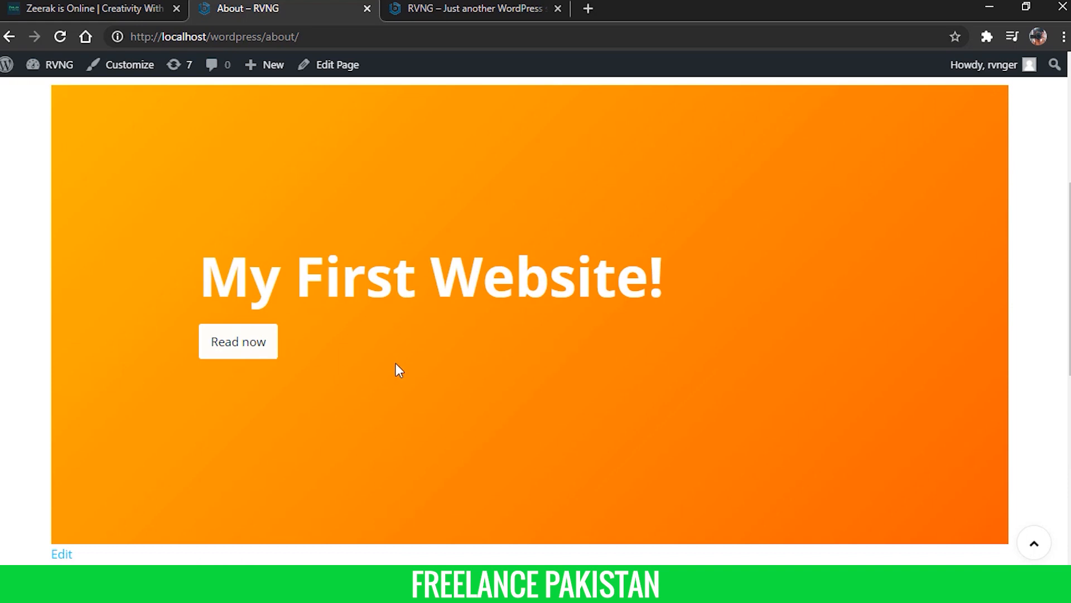
scroll(418, 355, up, 5)
scroll(531, 318, down, 1)
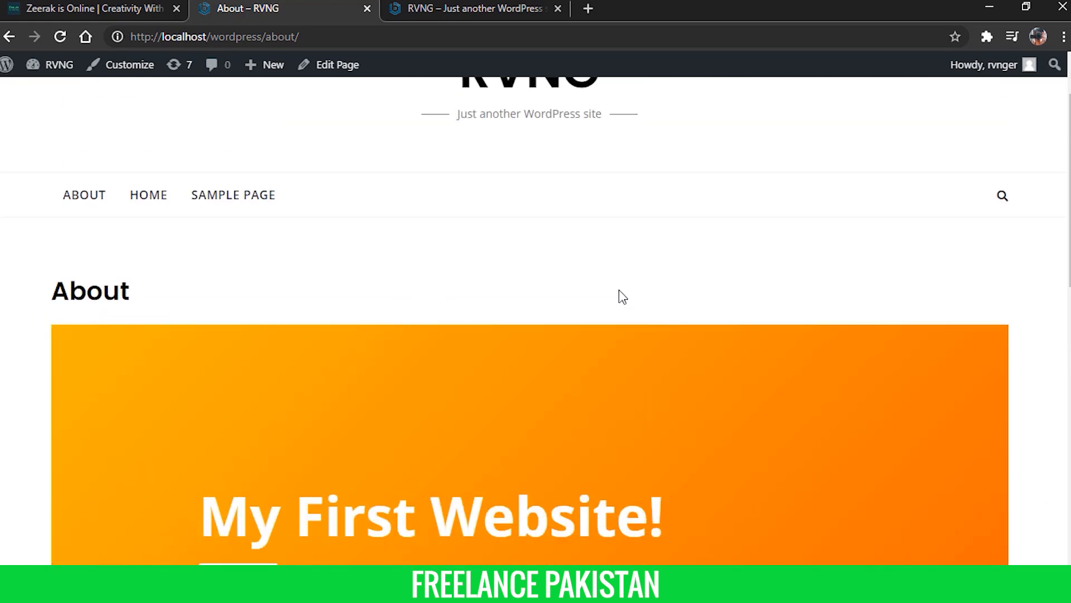
scroll(681, 261, down, 3)
scroll(720, 267, down, 9)
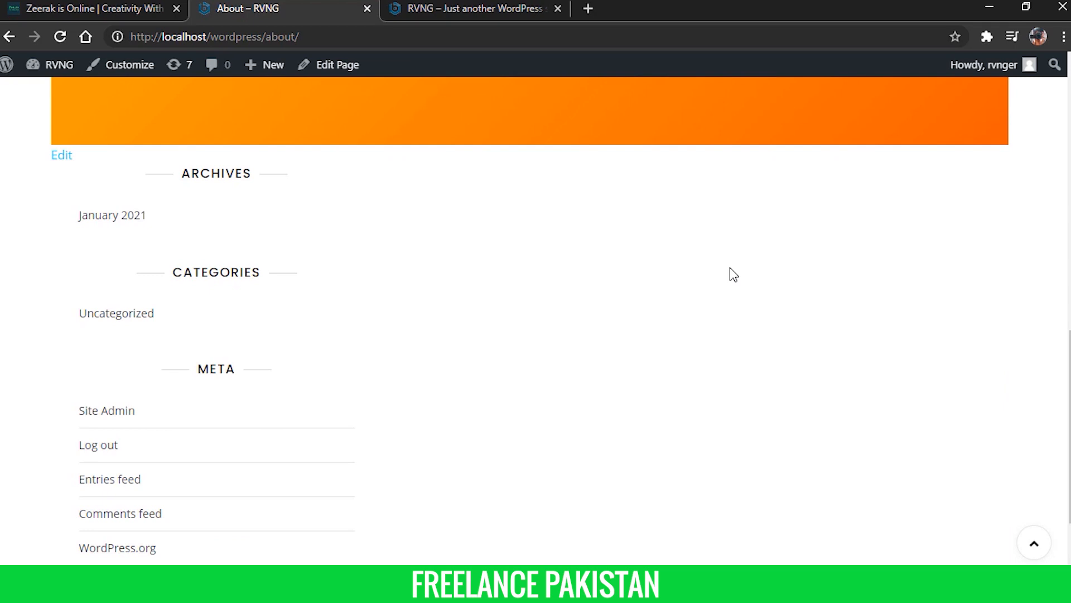
scroll(729, 273, up, 4)
- Compare the published About page with the other open website's about, services and statistics sections
key(ctrl+shift+Tab)
scroll(389, 184, down, 15)
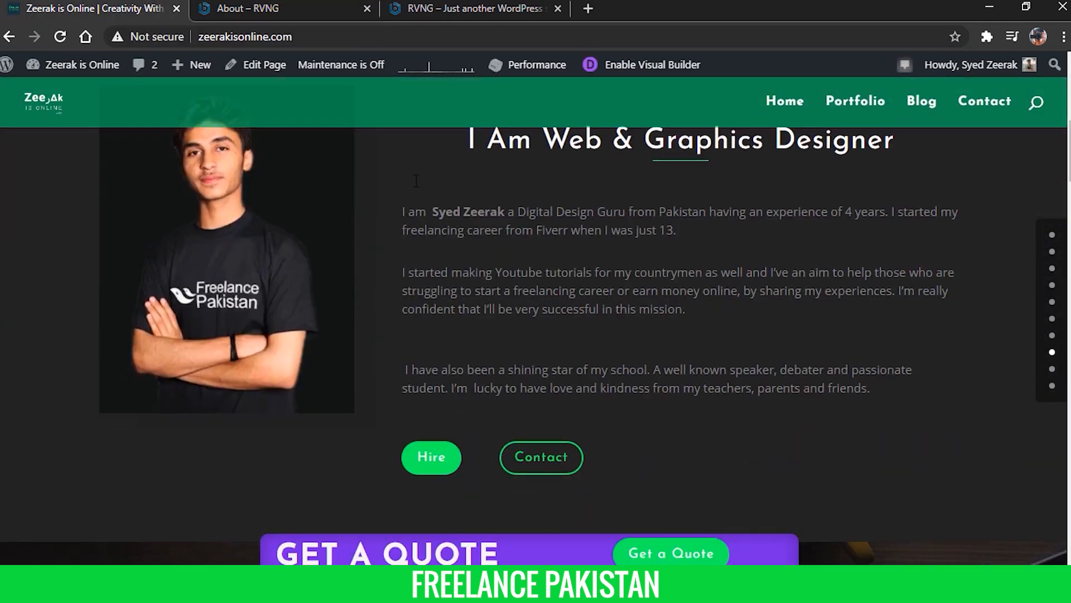
click(249, 8)
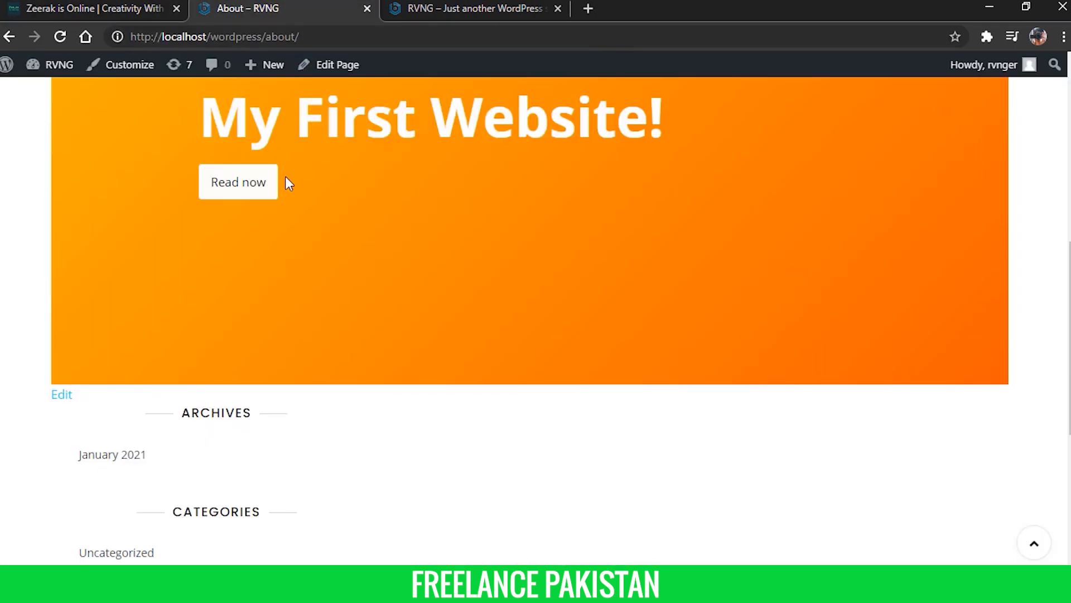
scroll(289, 180, down, 6)
scroll(301, 190, up, 7)
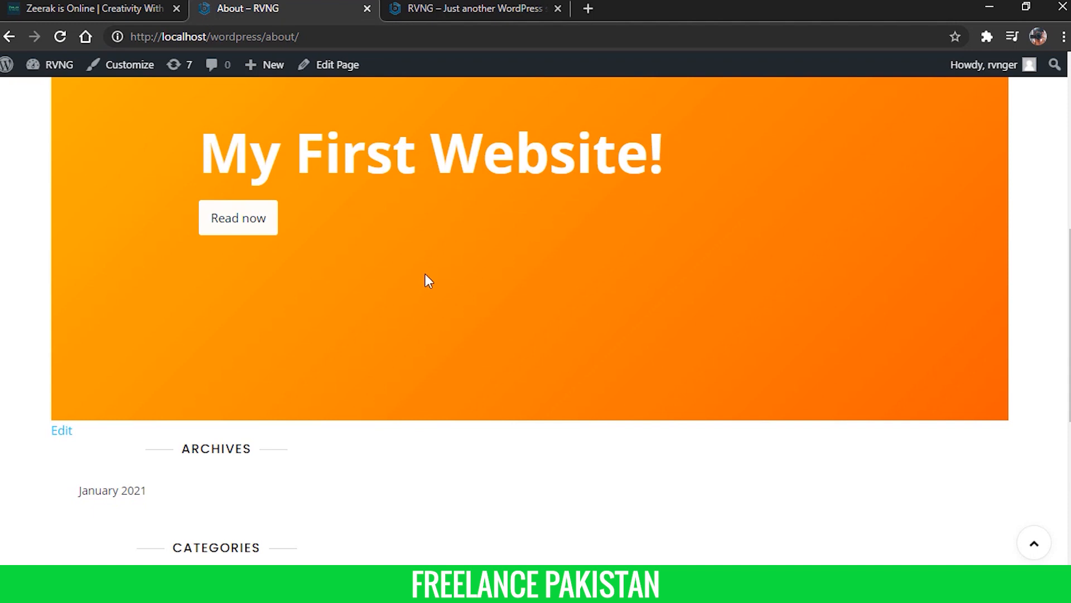
scroll(179, 168, down, 4)
key(ctrl+shift+Tab)
scroll(376, 220, down, 8)
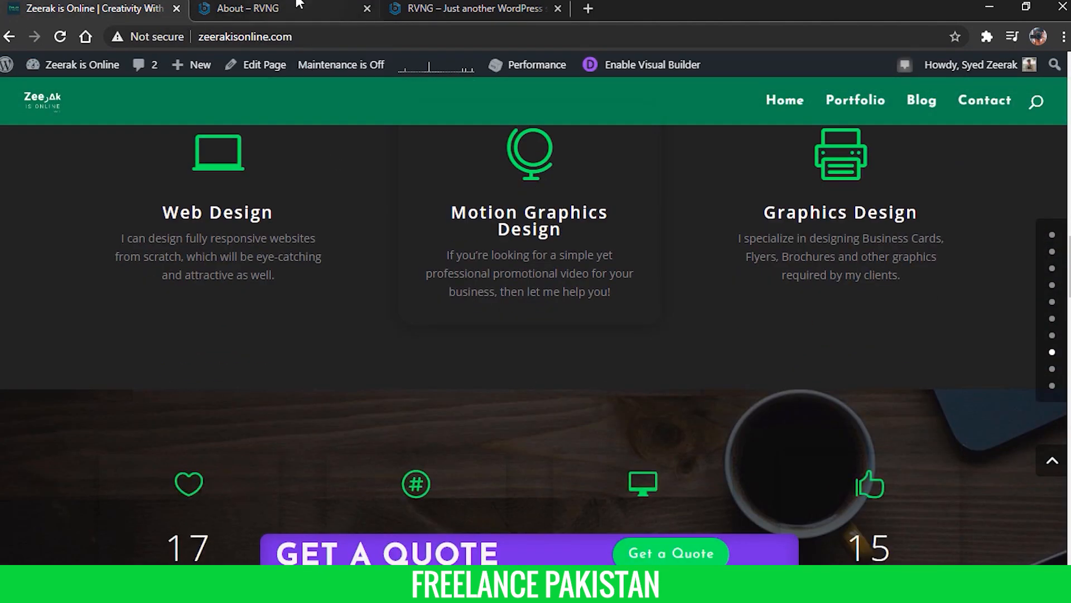
click(294, 4)
scroll(465, 229, up, 5)
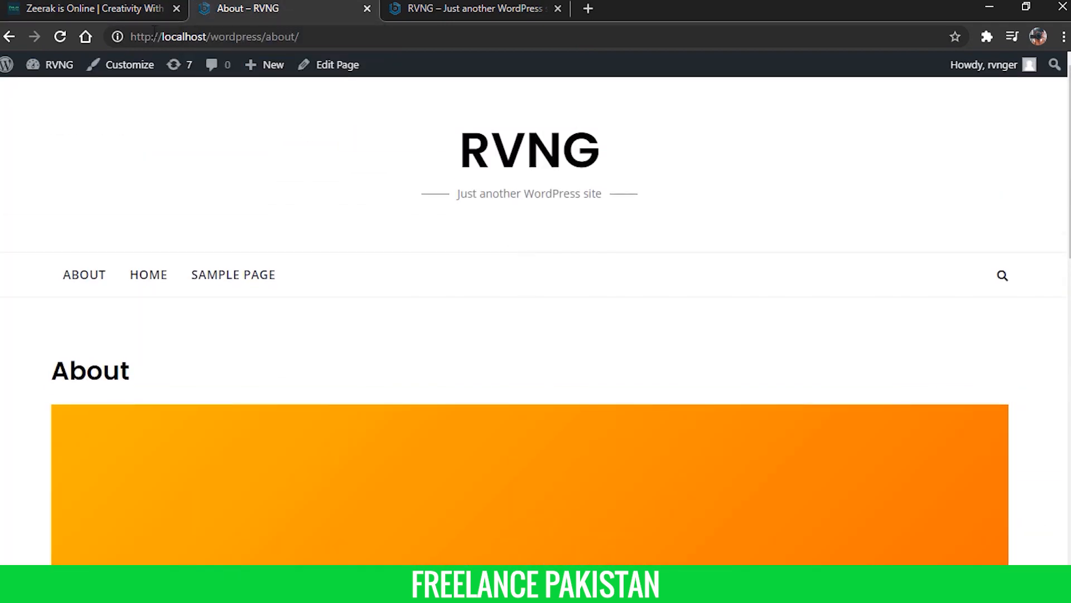
- Go to the list of all pages in the site's admin area and move the About page to the trash
mouse_move(59, 66)
click(54, 96)
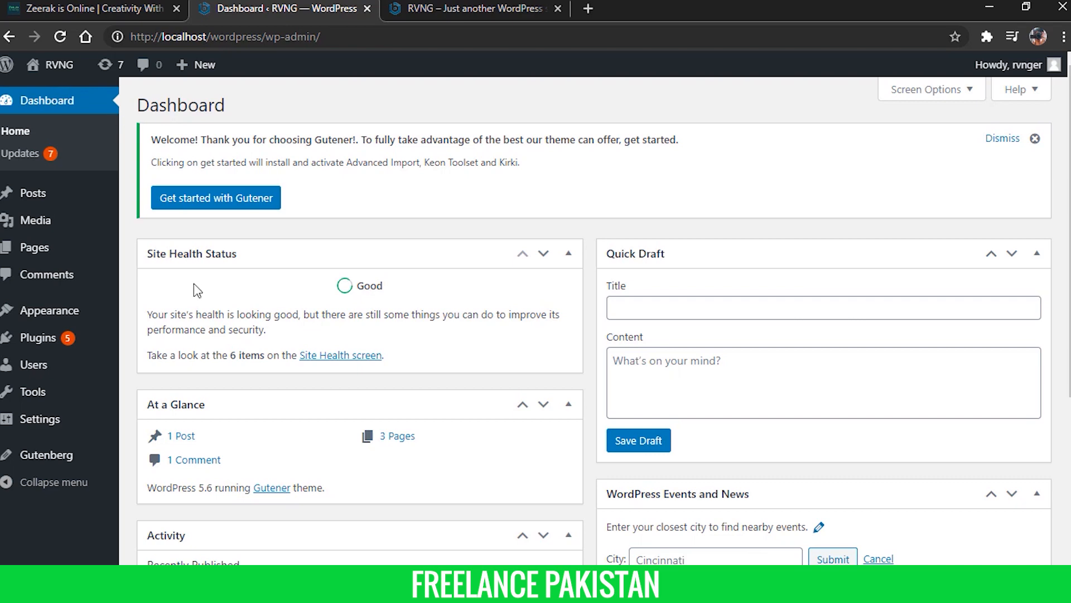
mouse_move(62, 248)
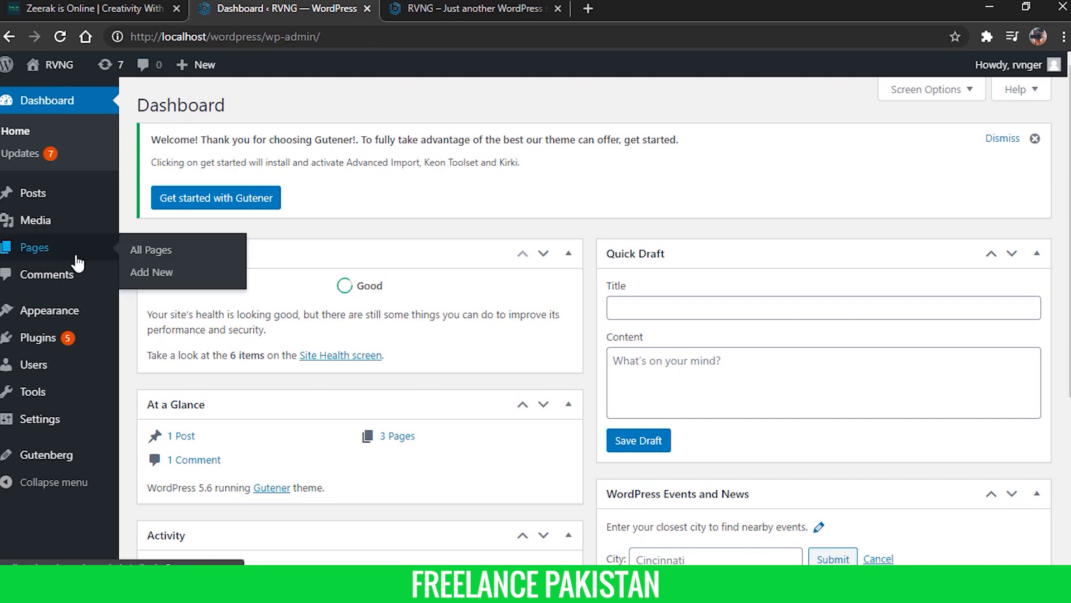
click(132, 254)
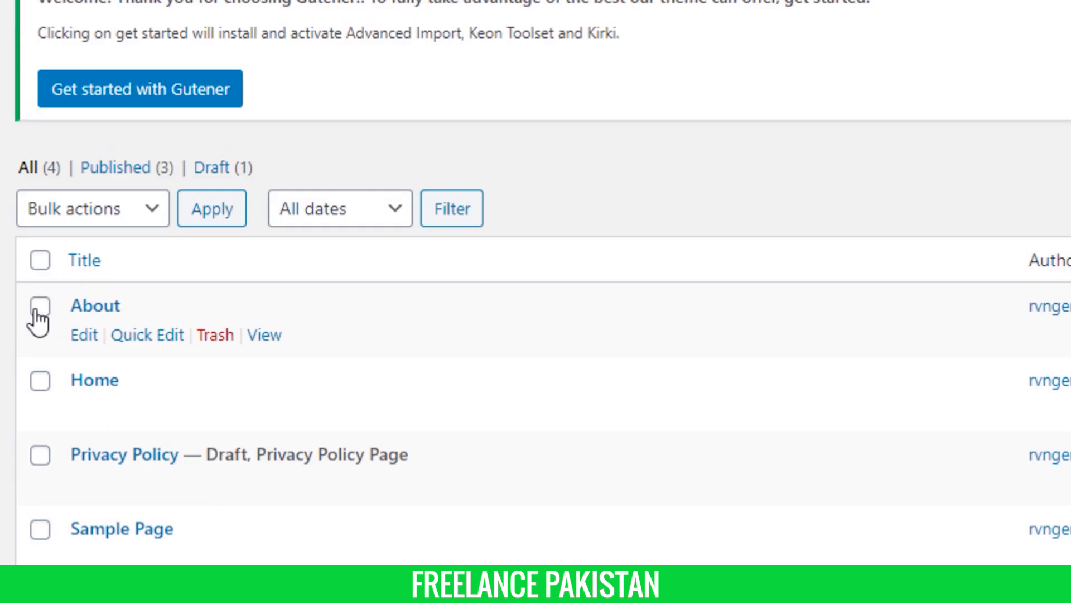
click(47, 385)
click(202, 347)
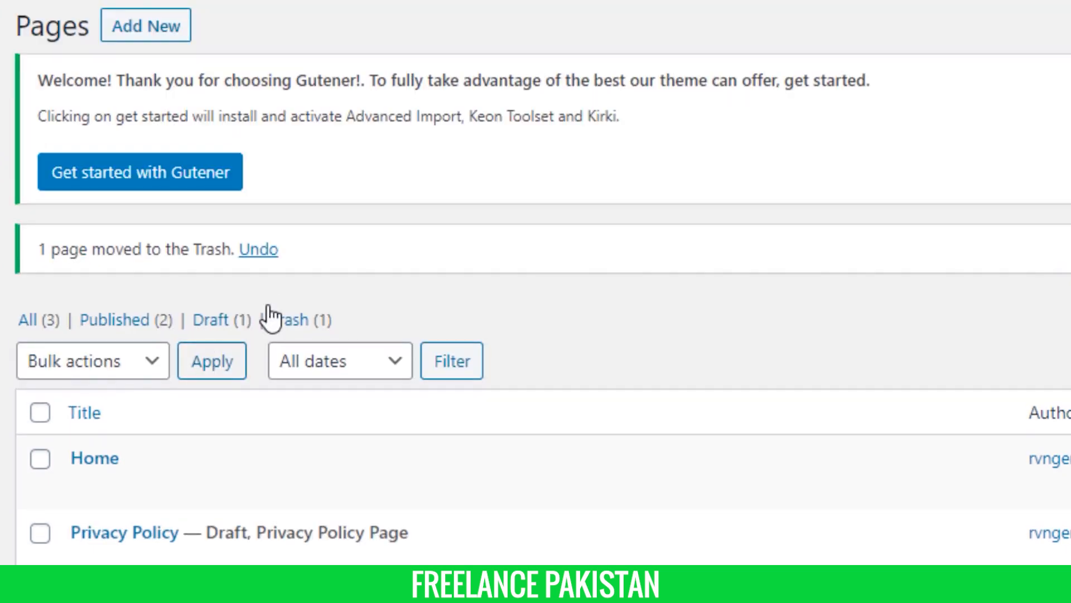
- Restore the About page from the trash and filter the page list to published pages
scroll(285, 223, down, 2)
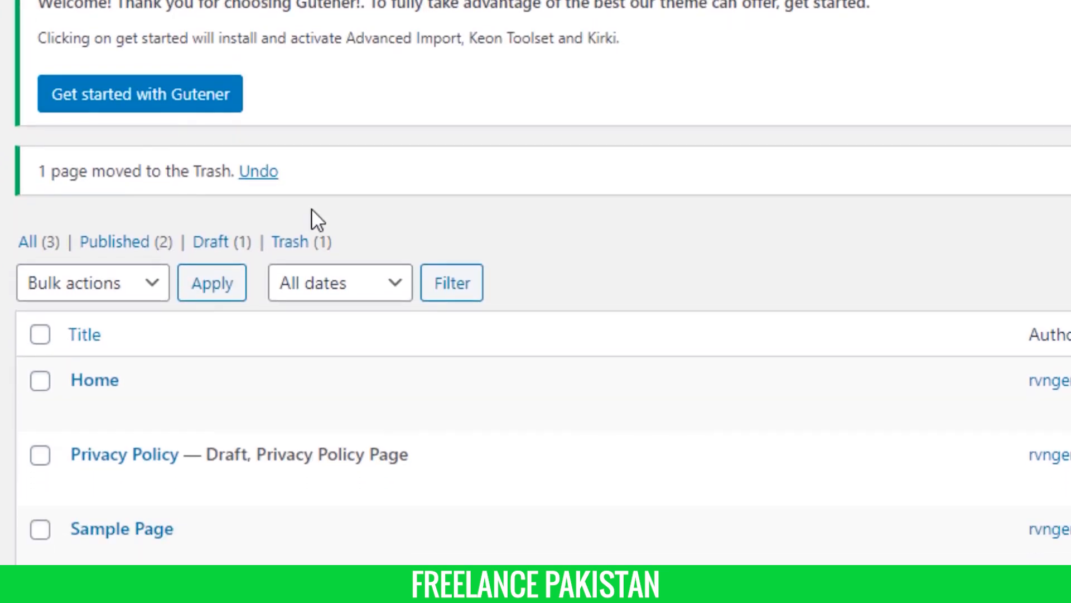
click(298, 243)
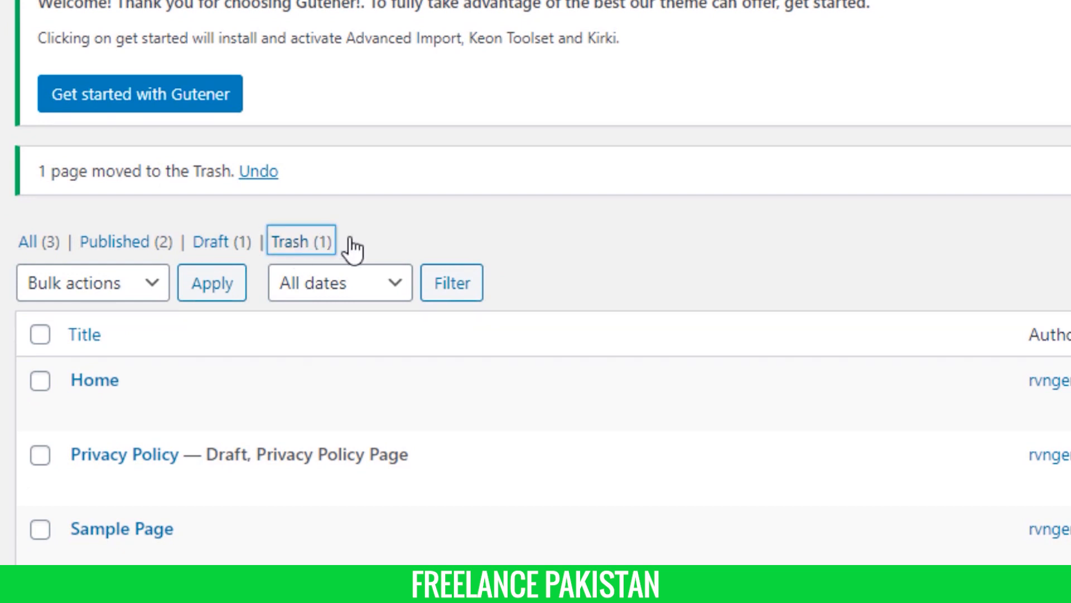
mouse_move(105, 411)
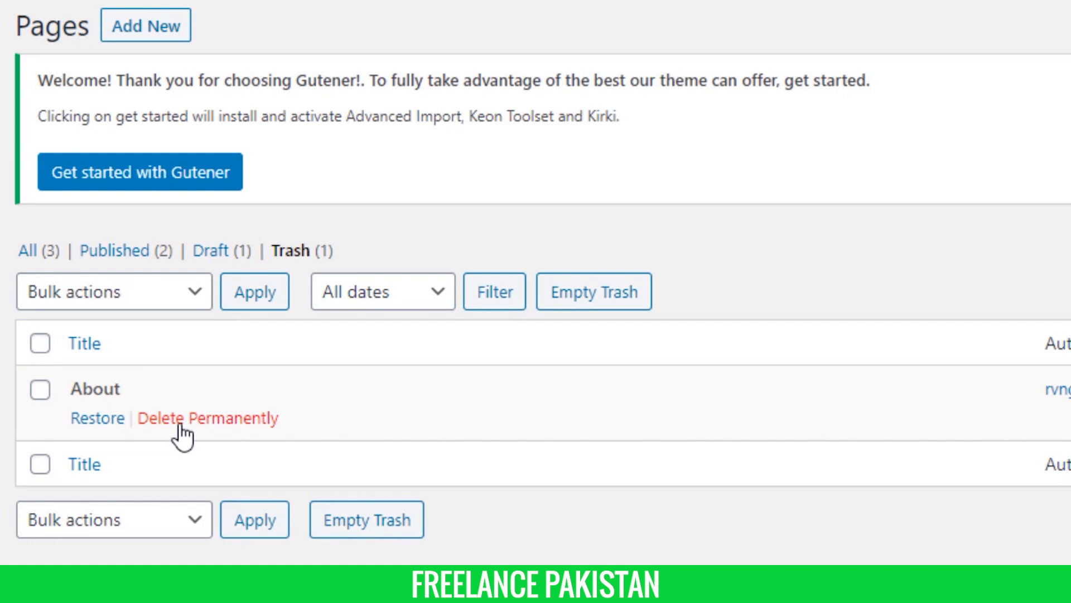
click(103, 425)
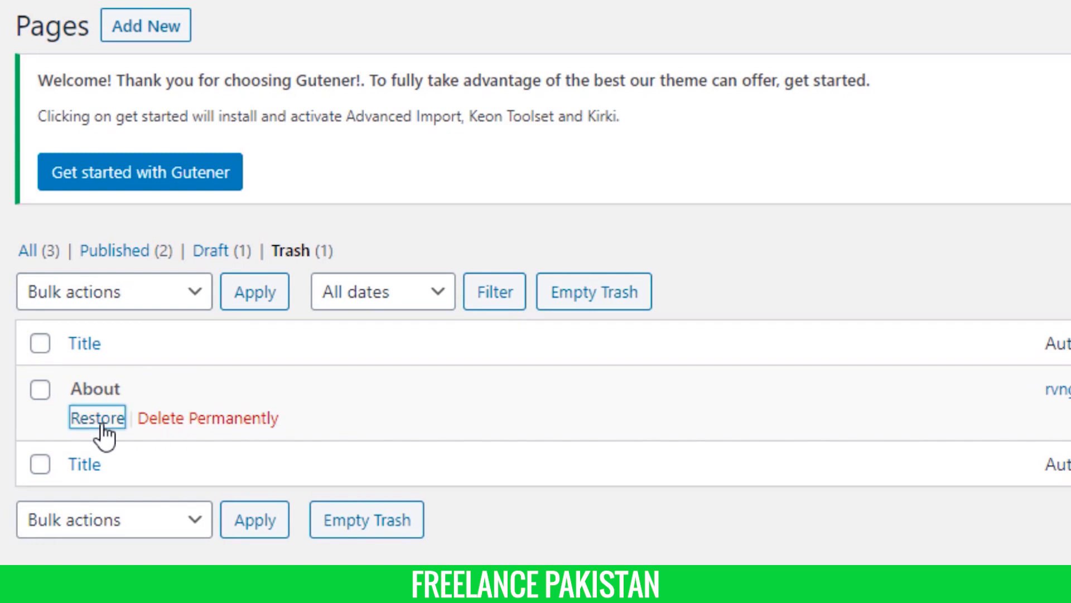
click(31, 327)
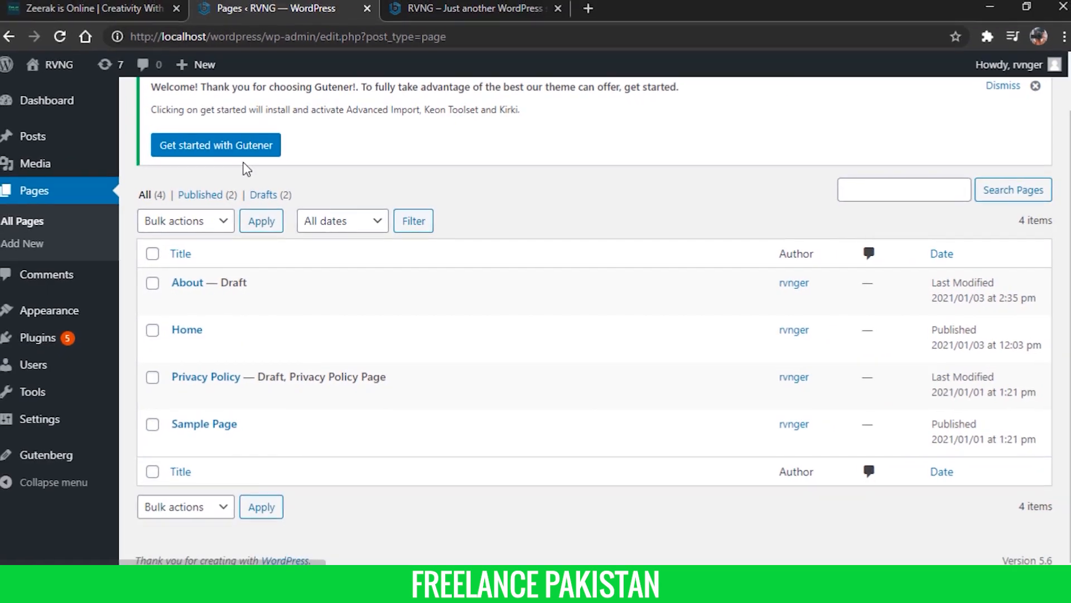
click(200, 194)
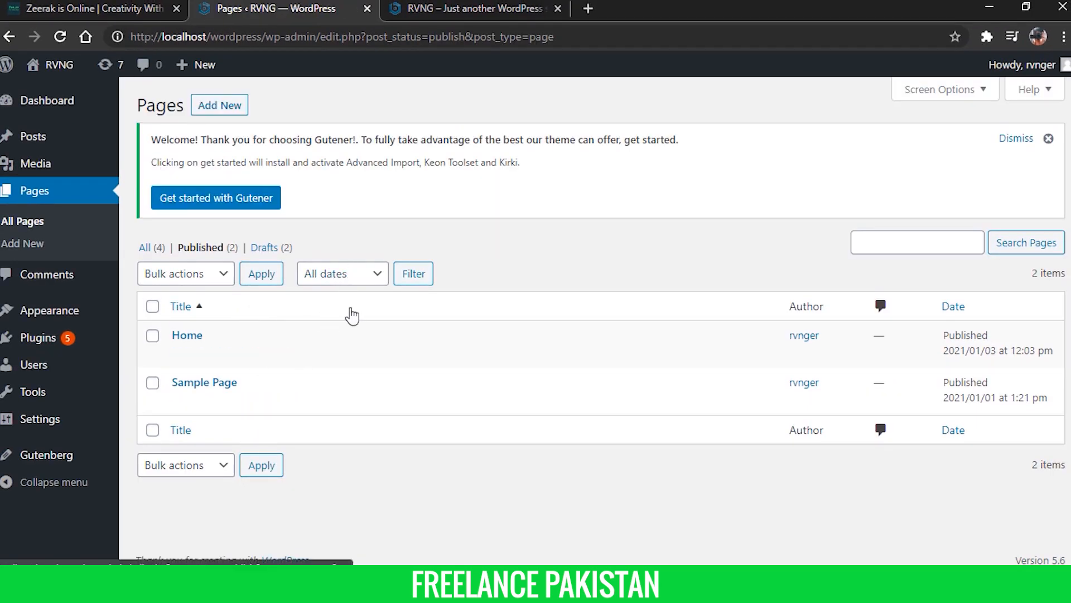
- Go to the media library and upload the image zeerak2.png from the Desktop folder
mouse_move(46, 173)
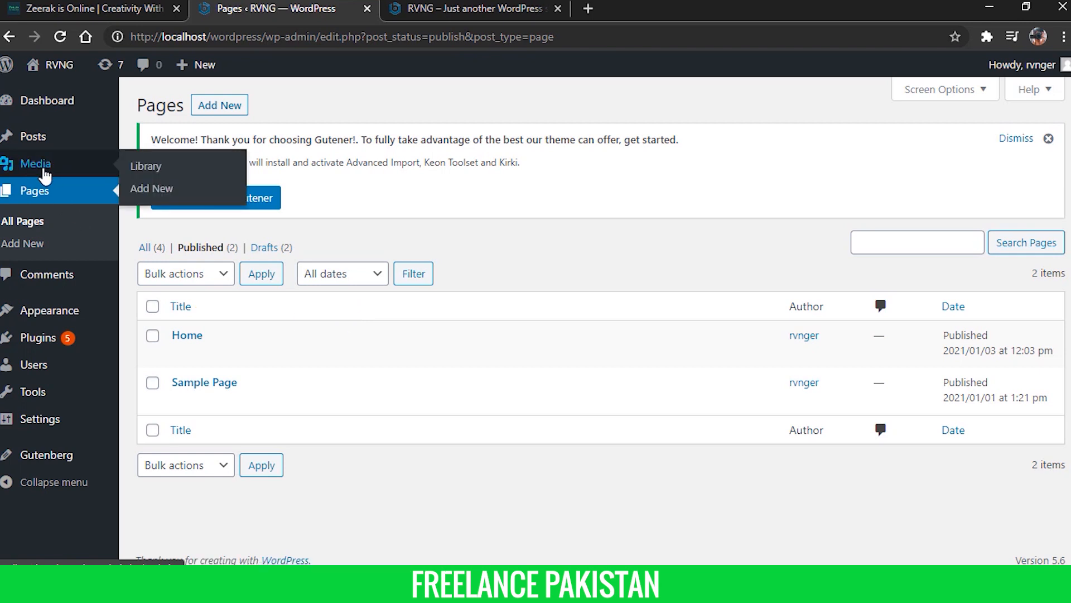
click(73, 169)
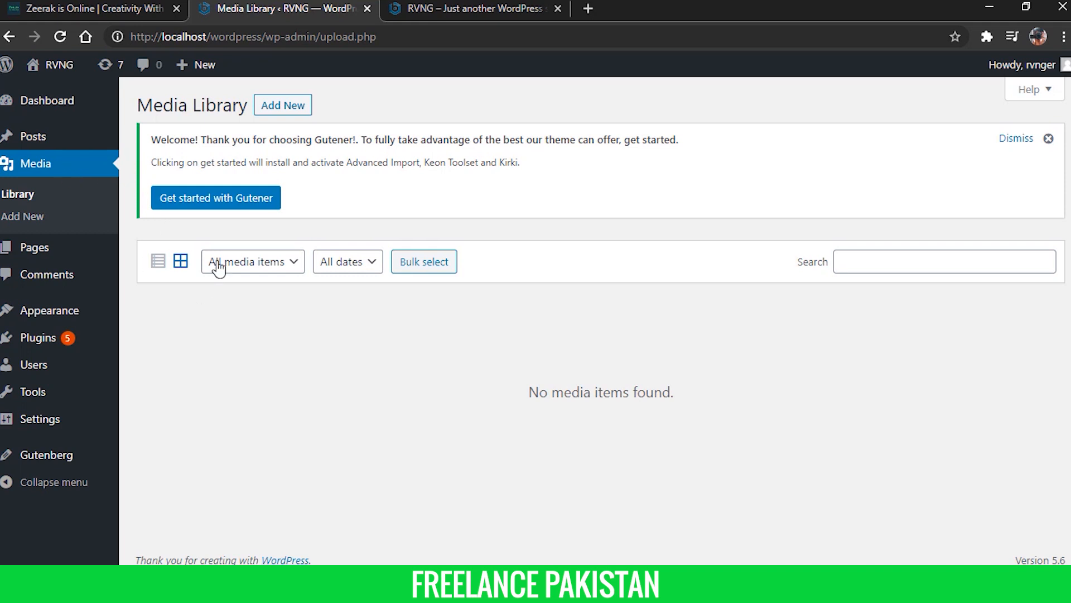
click(293, 106)
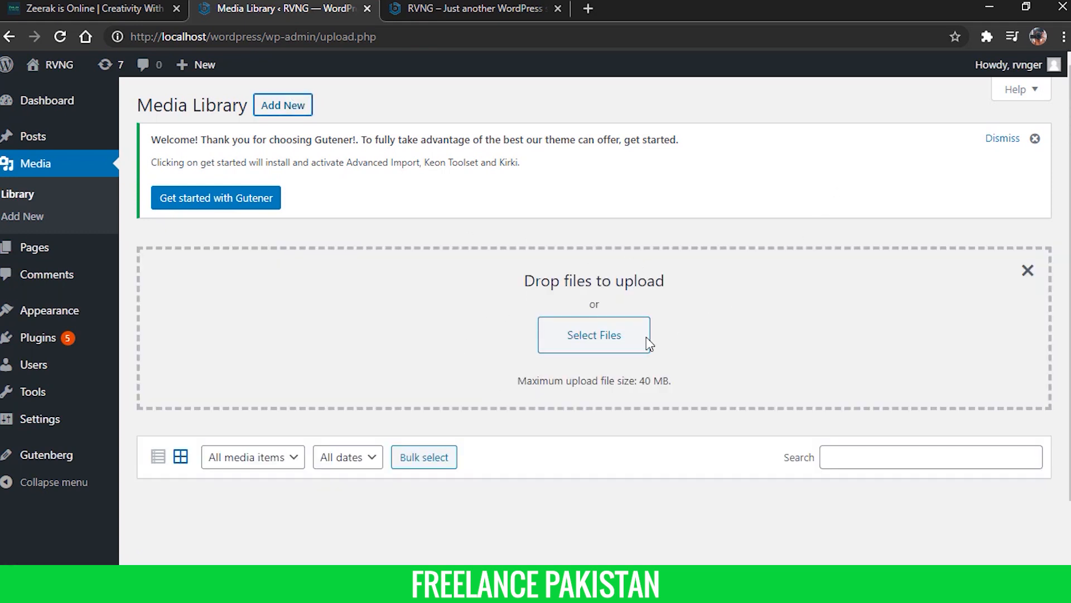
click(560, 350)
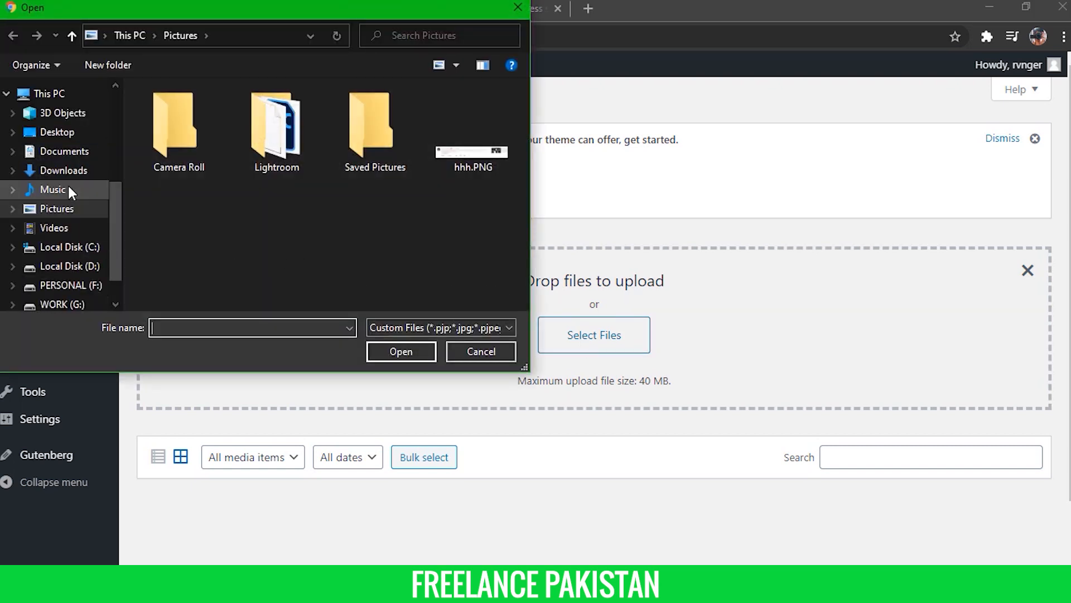
scroll(67, 223, down, 1)
scroll(67, 200, up, 2)
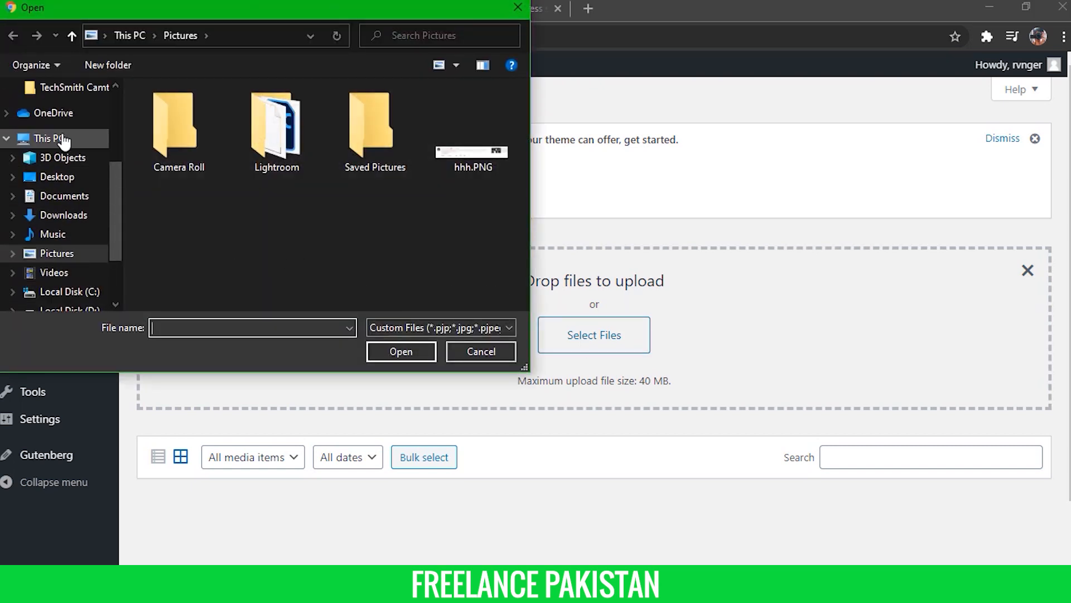
click(59, 175)
double_click(262, 229)
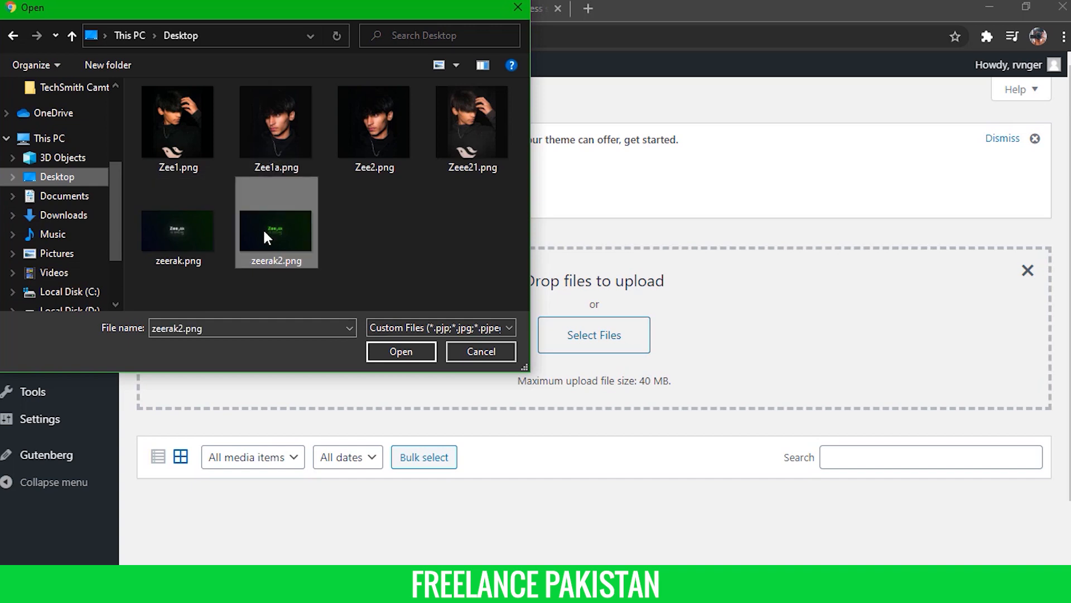
scroll(436, 348, down, 2)
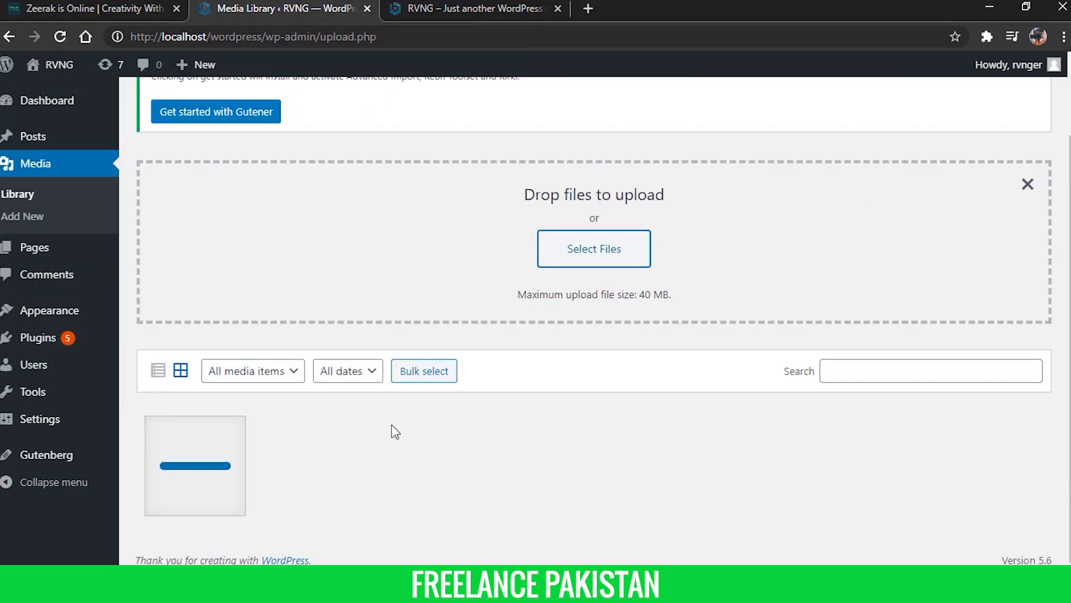
- Examine the uploaded image's attachment details, including its title, caption and description fields, and close them
click(175, 475)
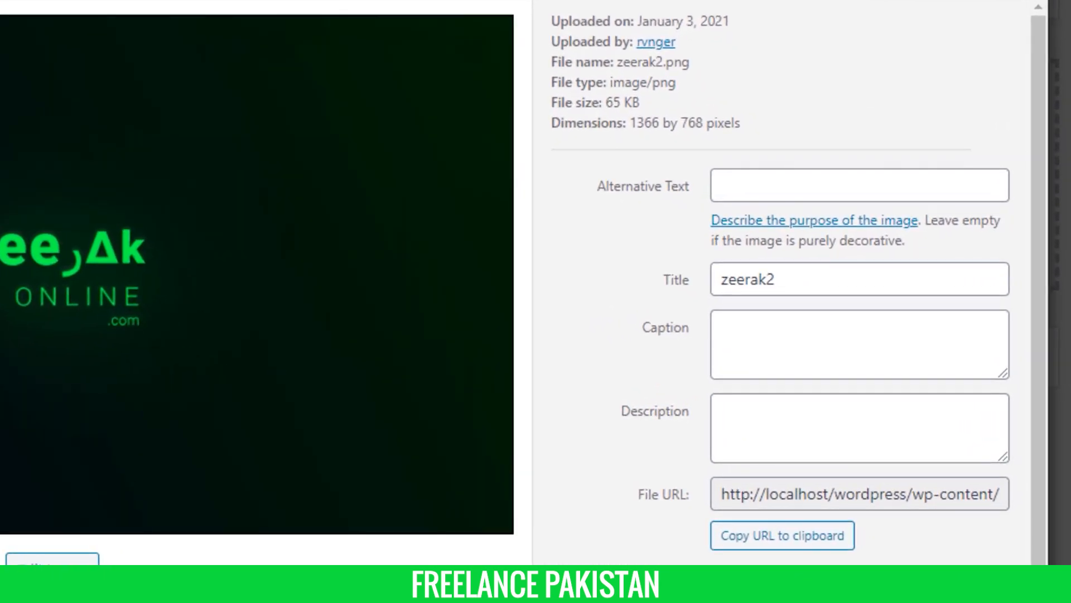
scroll(796, 210, down, 1)
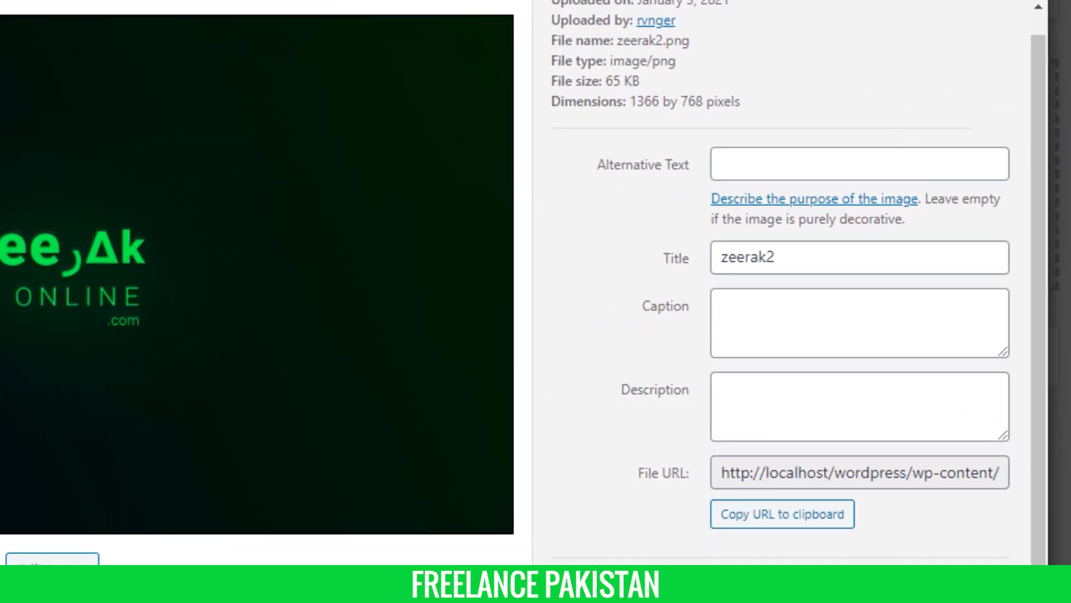
double_click(809, 266)
click(828, 326)
click(787, 410)
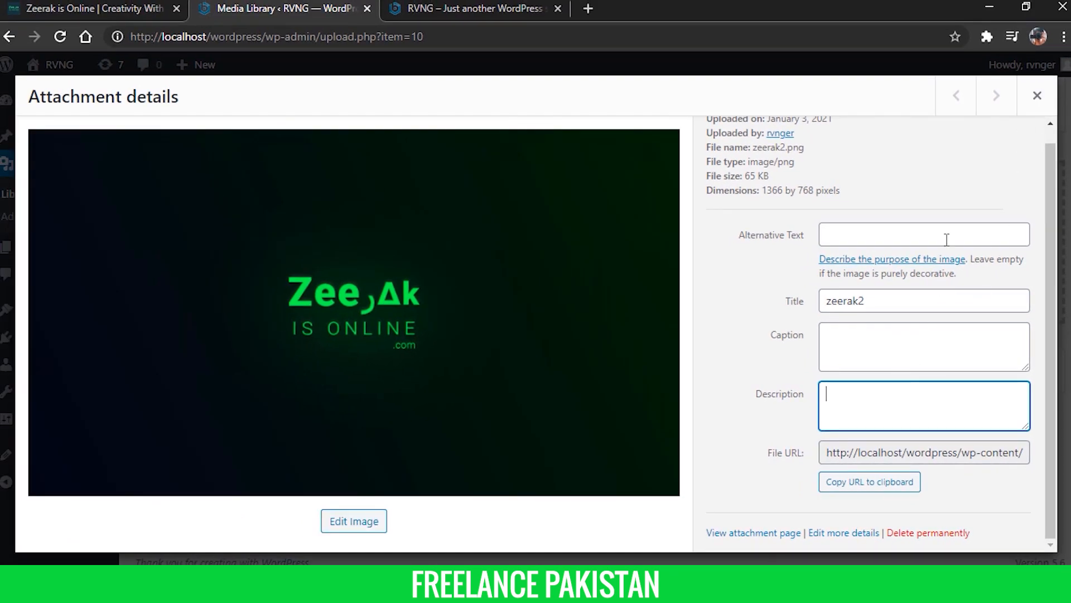
click(1034, 103)
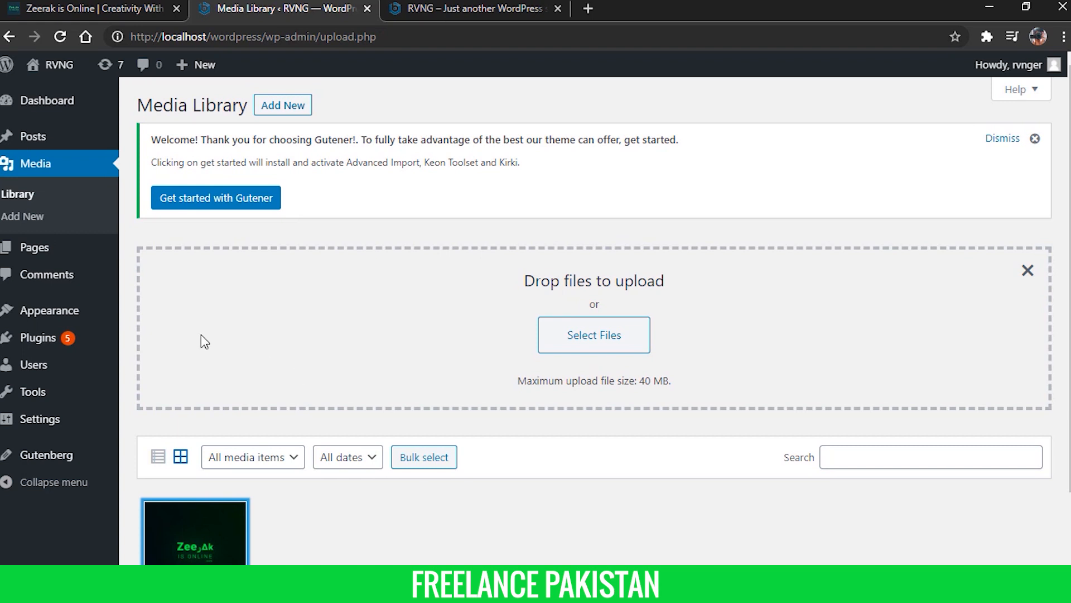
mouse_move(71, 310)
mouse_move(71, 340)
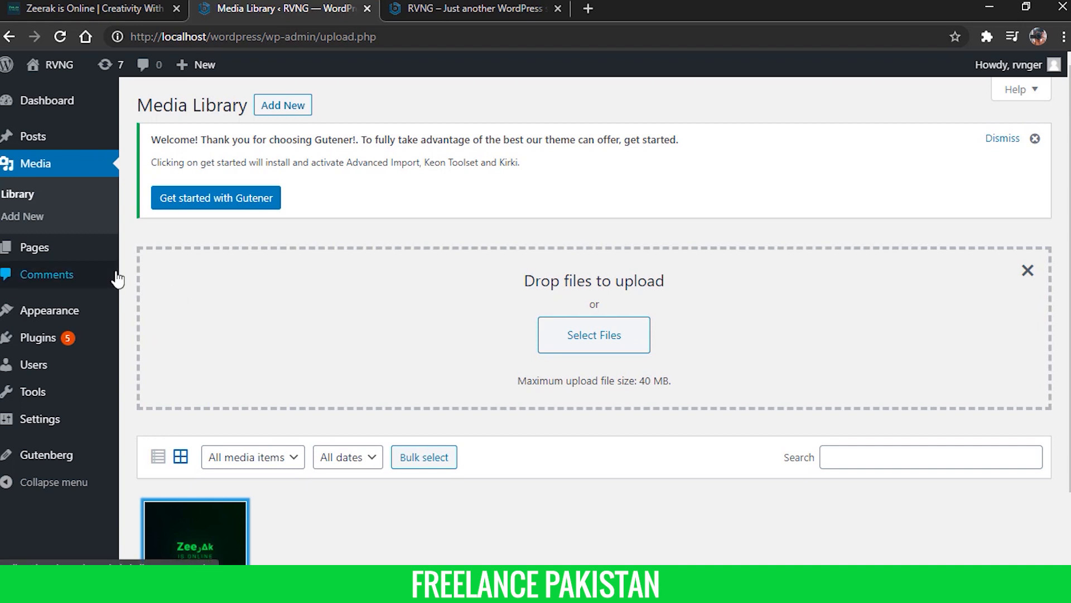
mouse_move(77, 242)
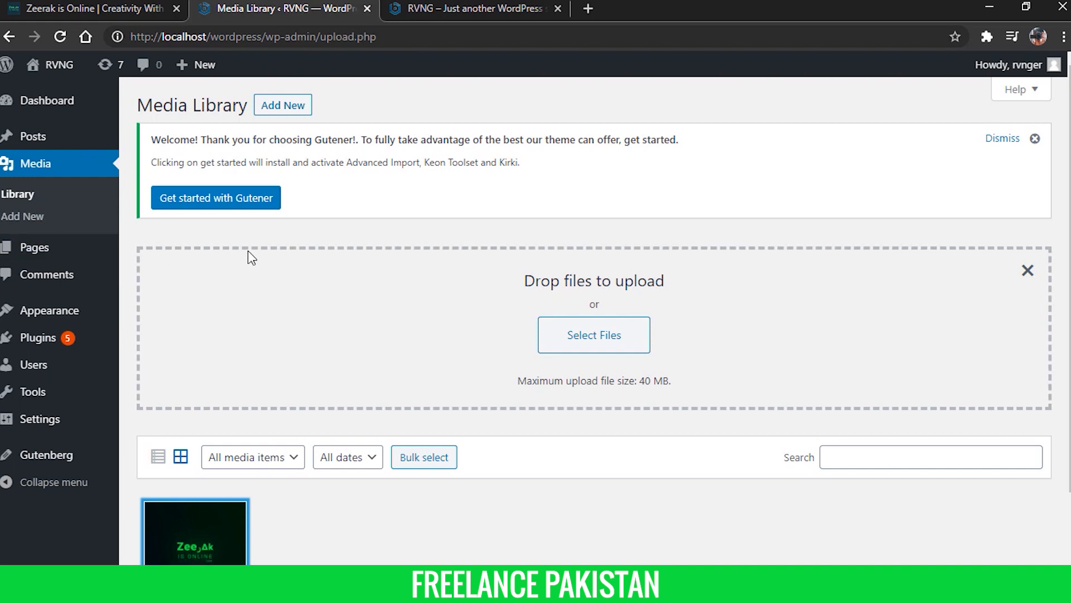
scroll(251, 255, down, 3)
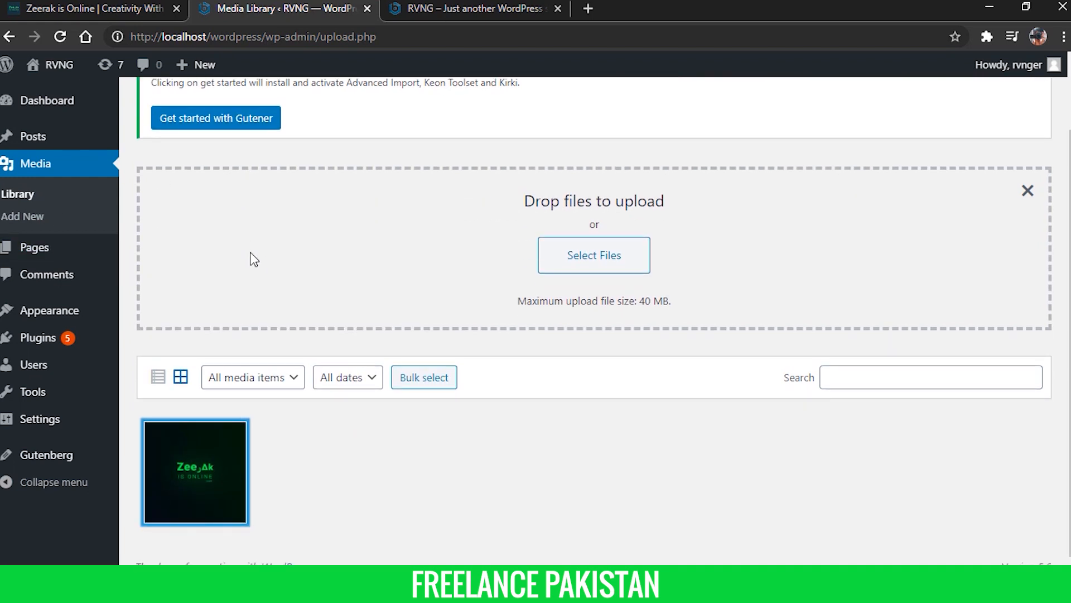
- Go to the site's general settings and change the site title to "RVNGERS HUB"
mouse_move(55, 422)
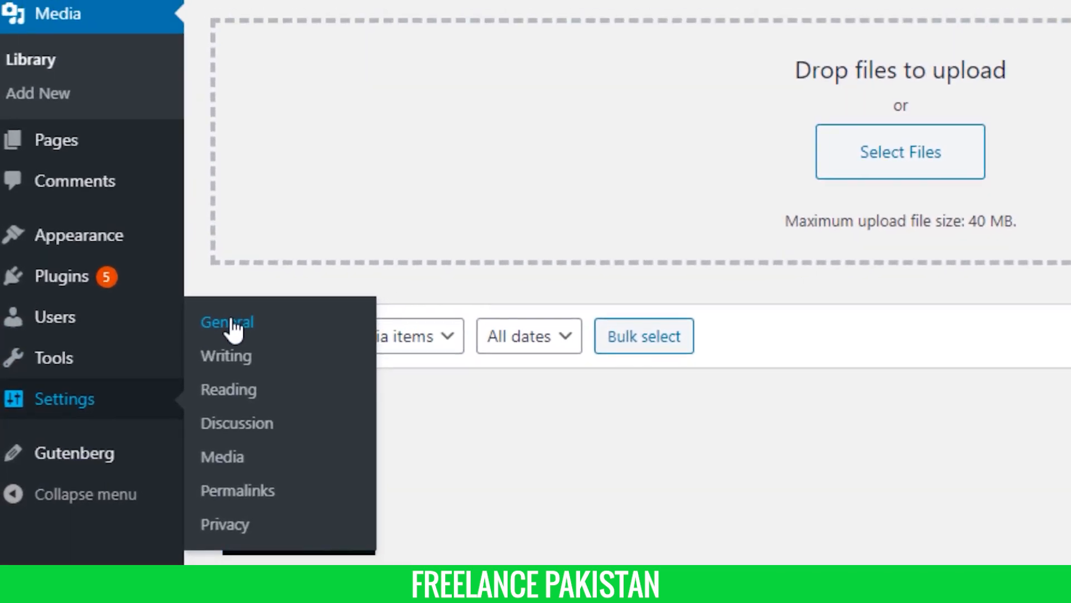
click(248, 313)
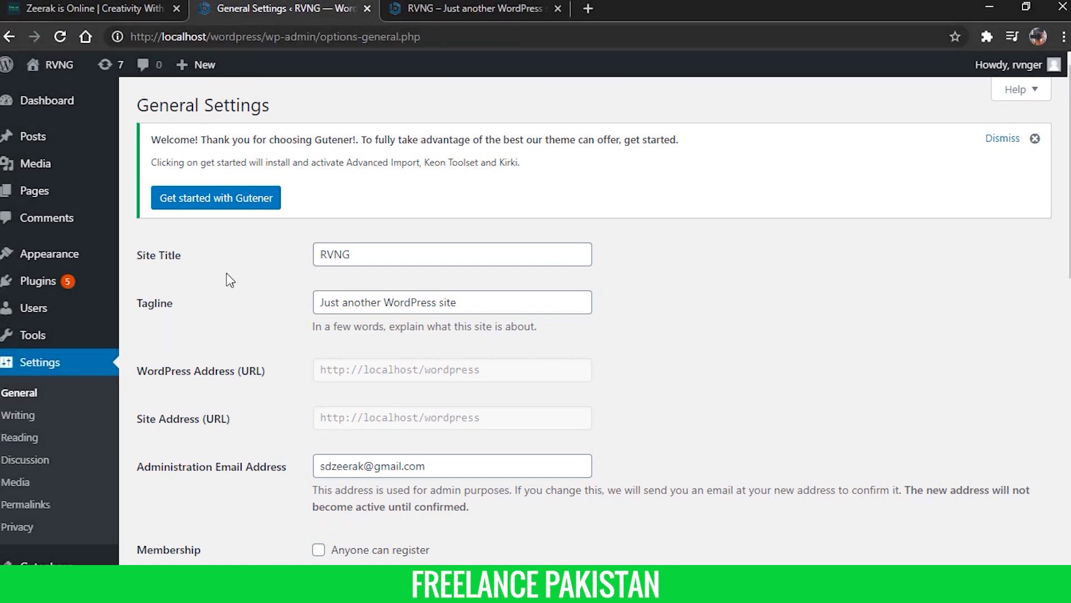
double_click(340, 254)
drag(352, 254, 313, 257)
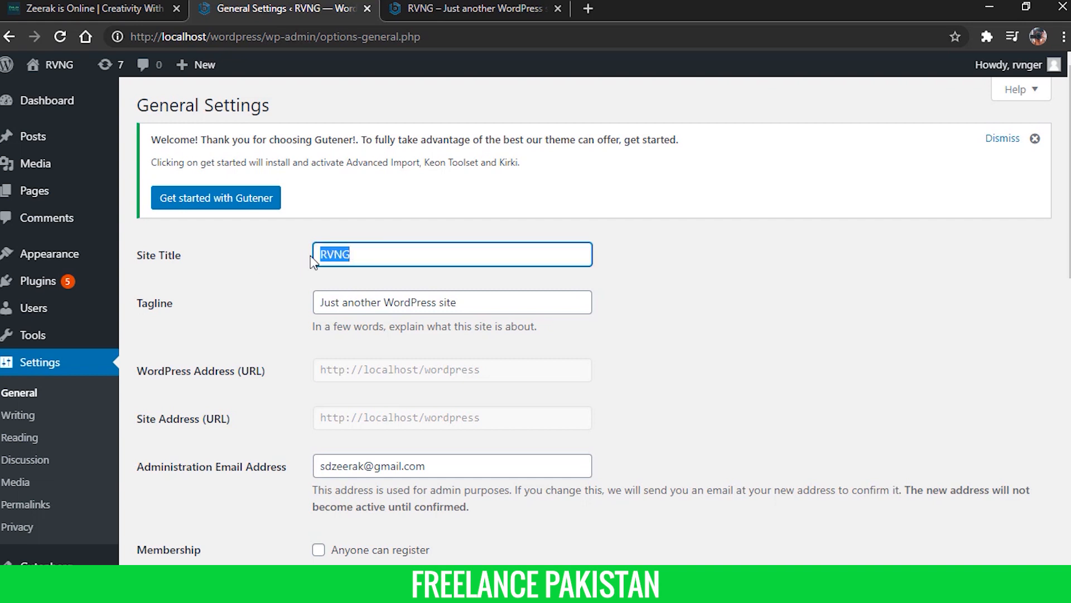
click(364, 259)
double_click(366, 259)
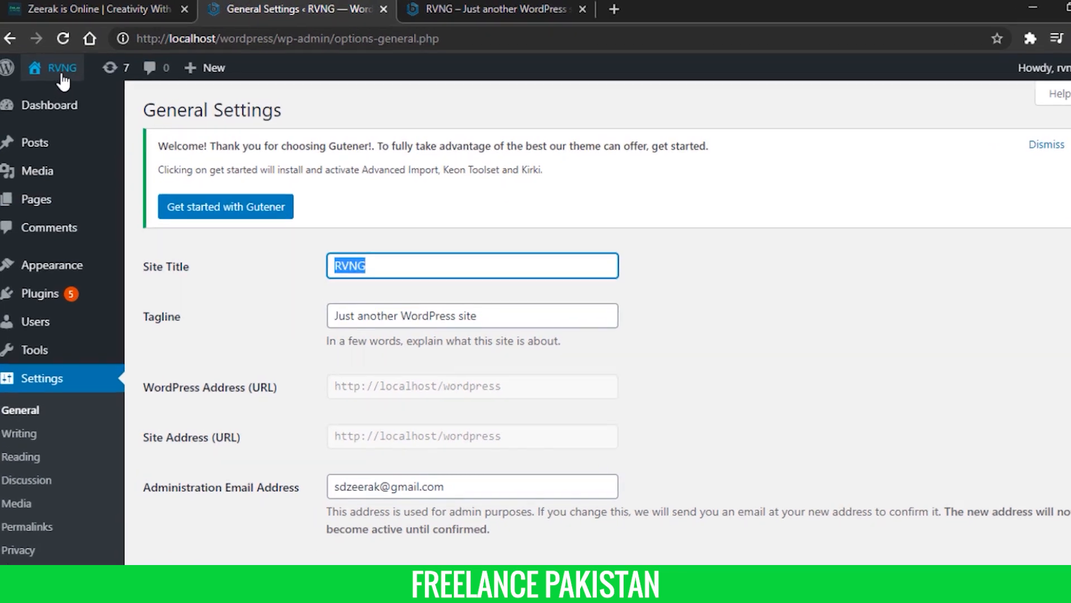
mouse_move(60, 82)
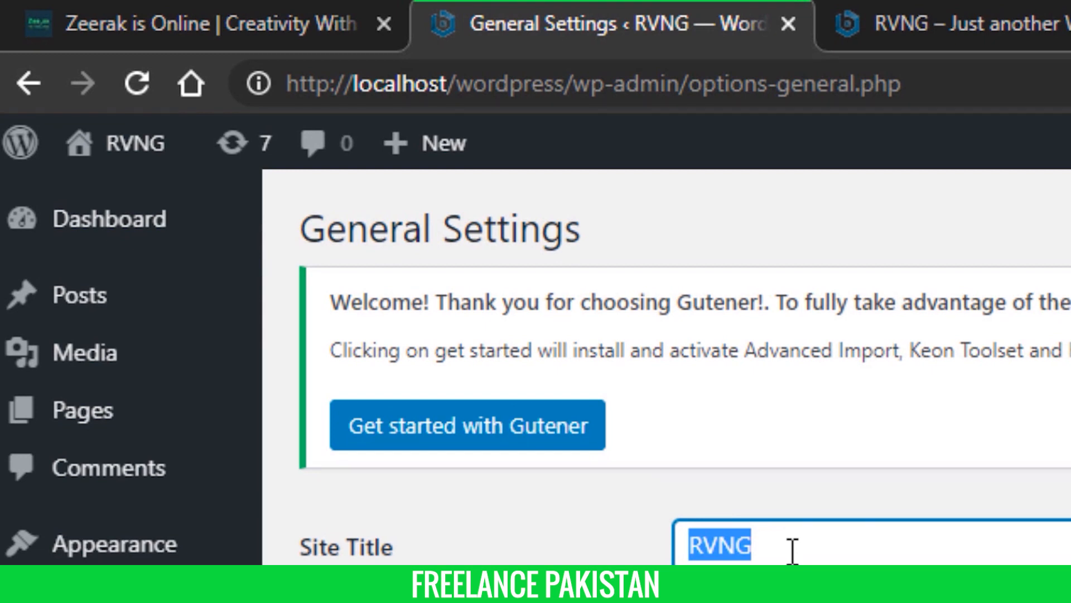
text(RVNGERS)
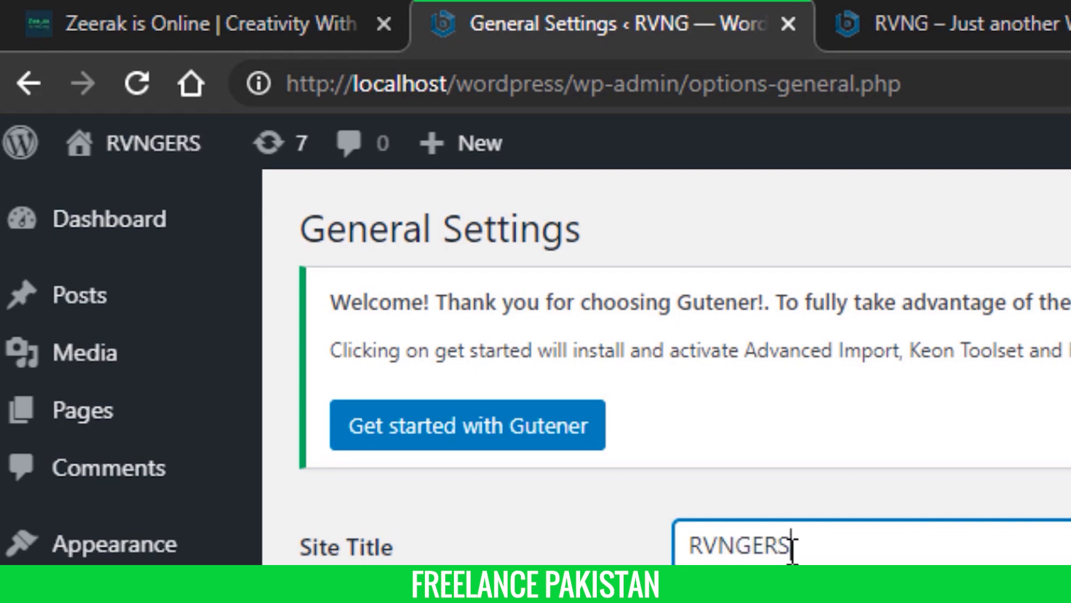
text( HUB)
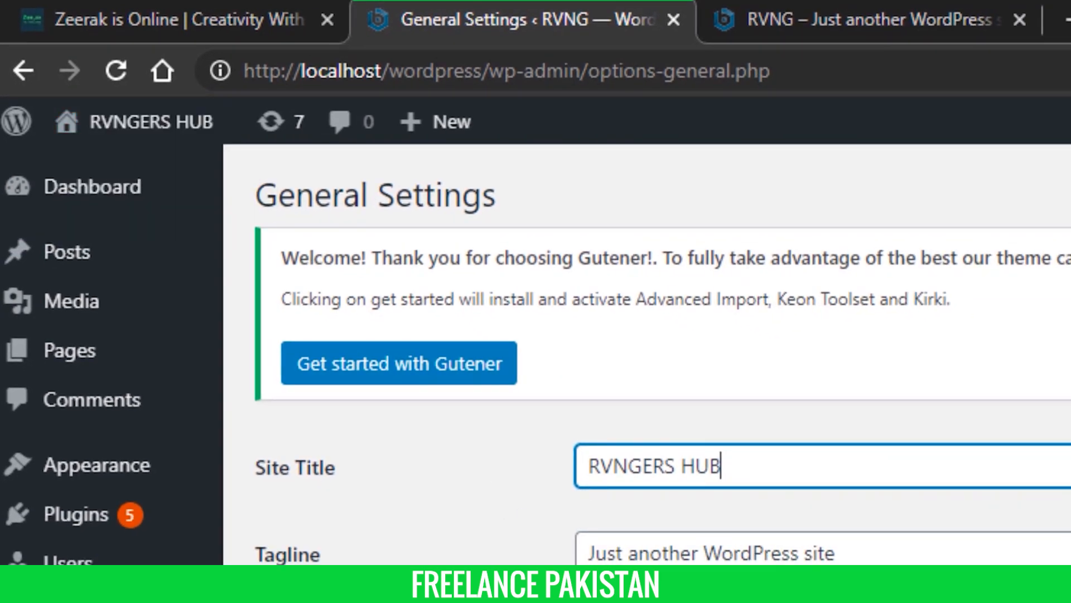
- Replace the site's tagline with "WE ARE RVNGERS"
click(663, 552)
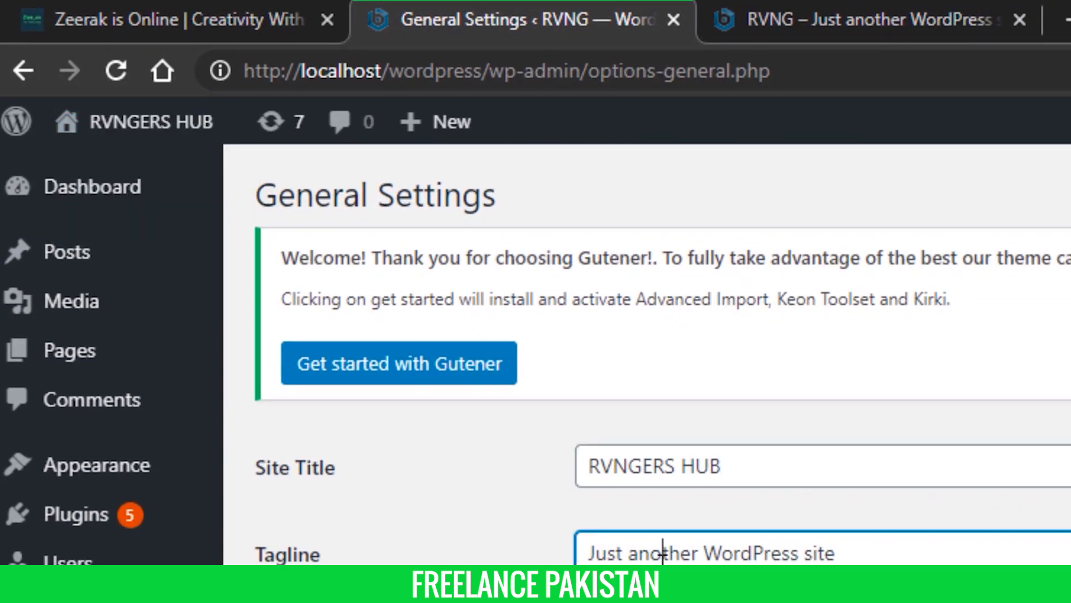
key(ctrl+a)
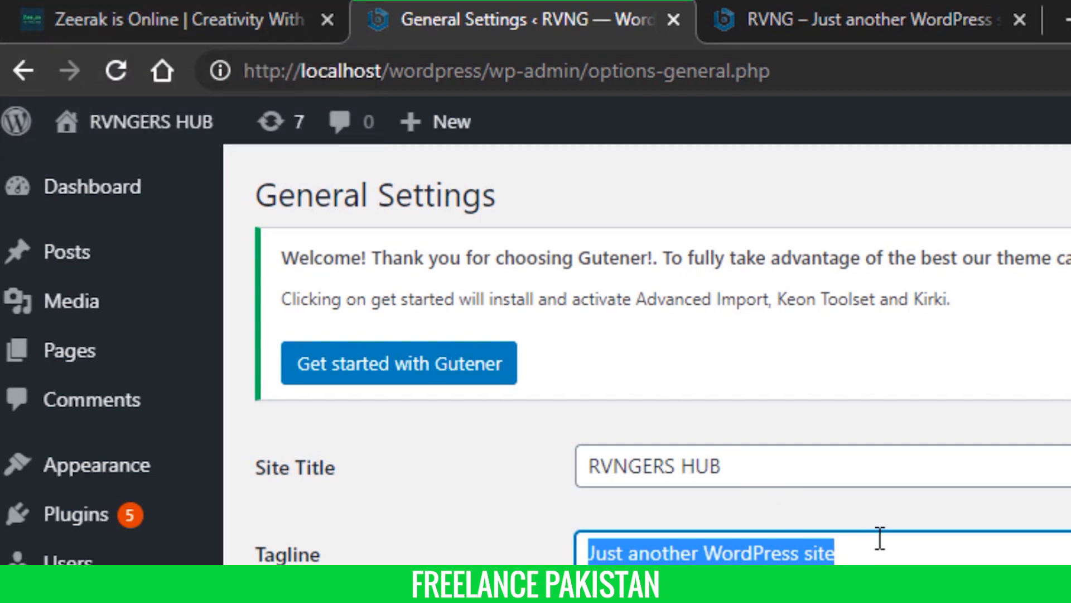
text(WE ARE R)
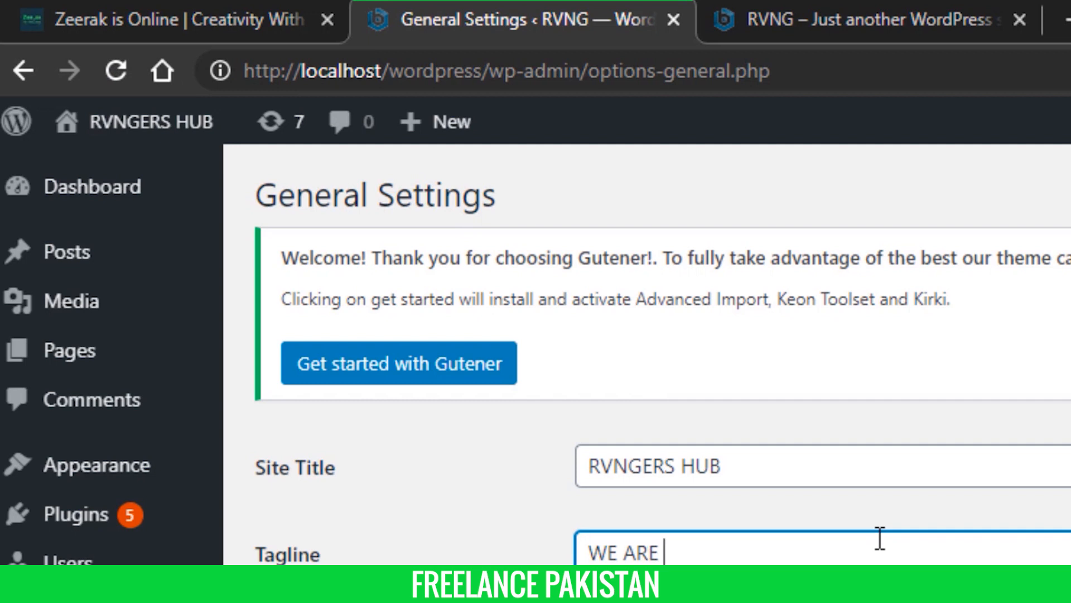
text(VNGERS)
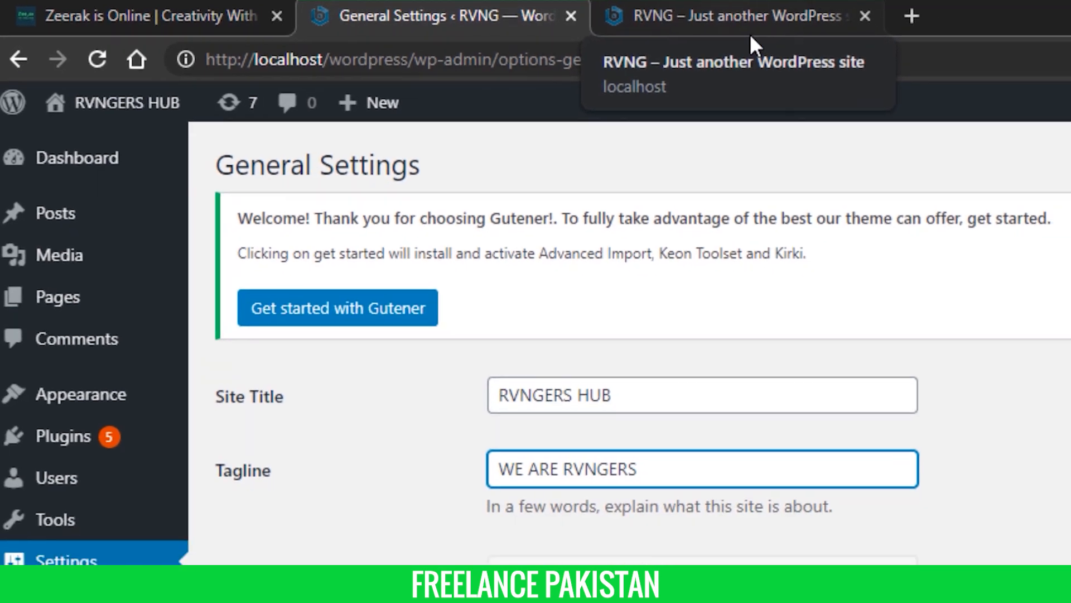
- Review the remaining general settings down to the date, time and week options and save the changes
scroll(670, 223, down, 3)
scroll(662, 245, down, 3)
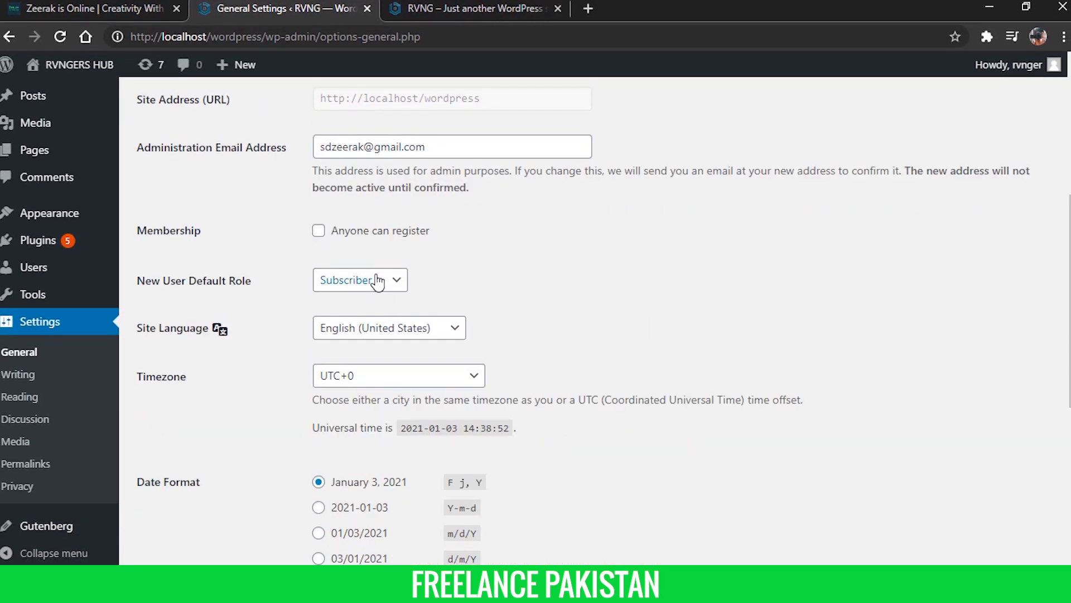
scroll(401, 284, down, 5)
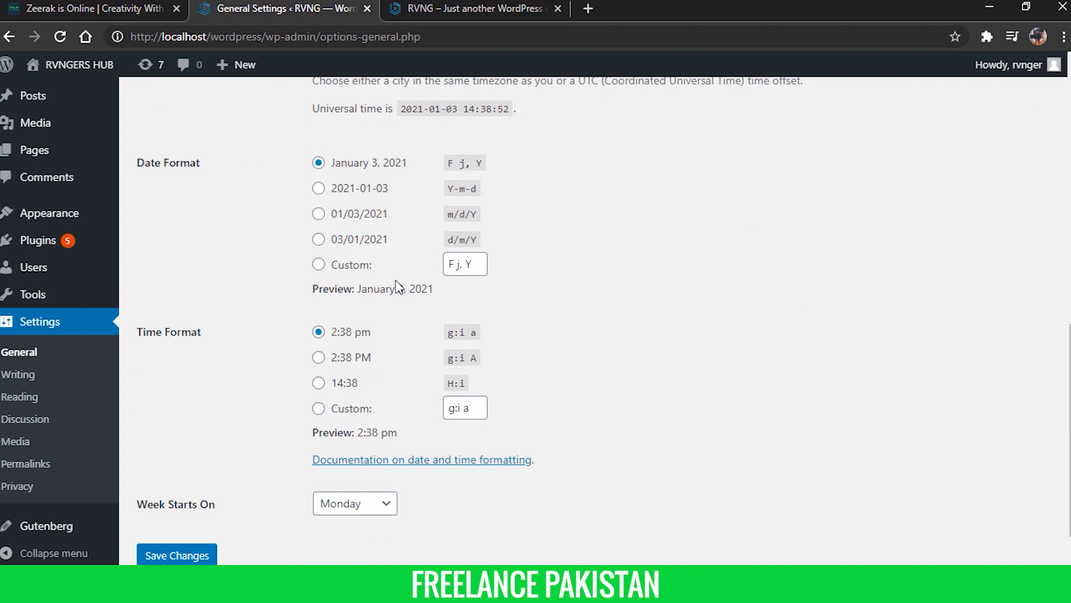
scroll(335, 362, down, 1)
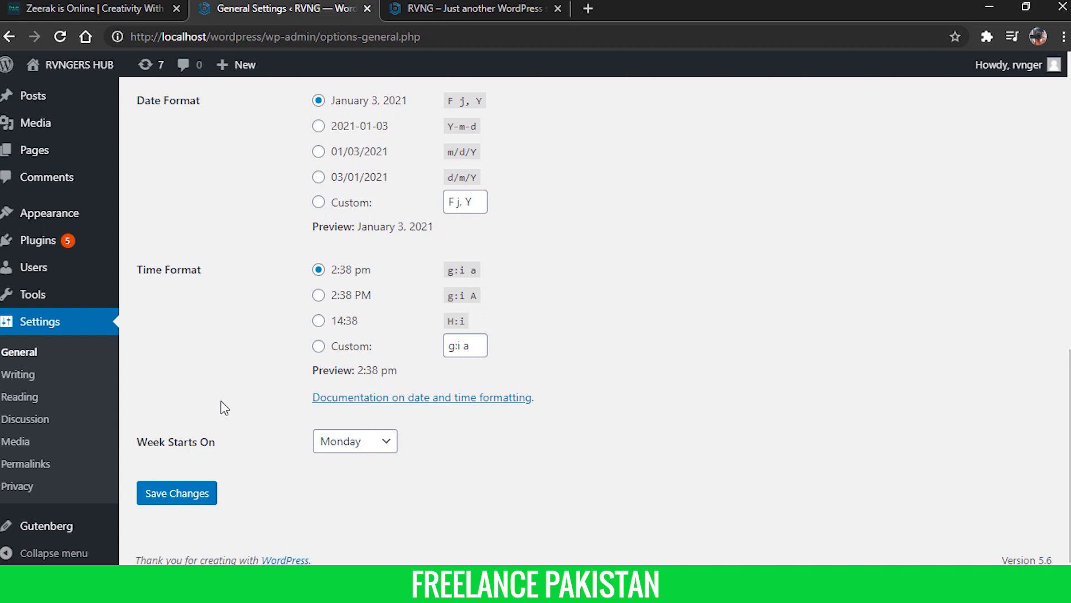
click(190, 496)
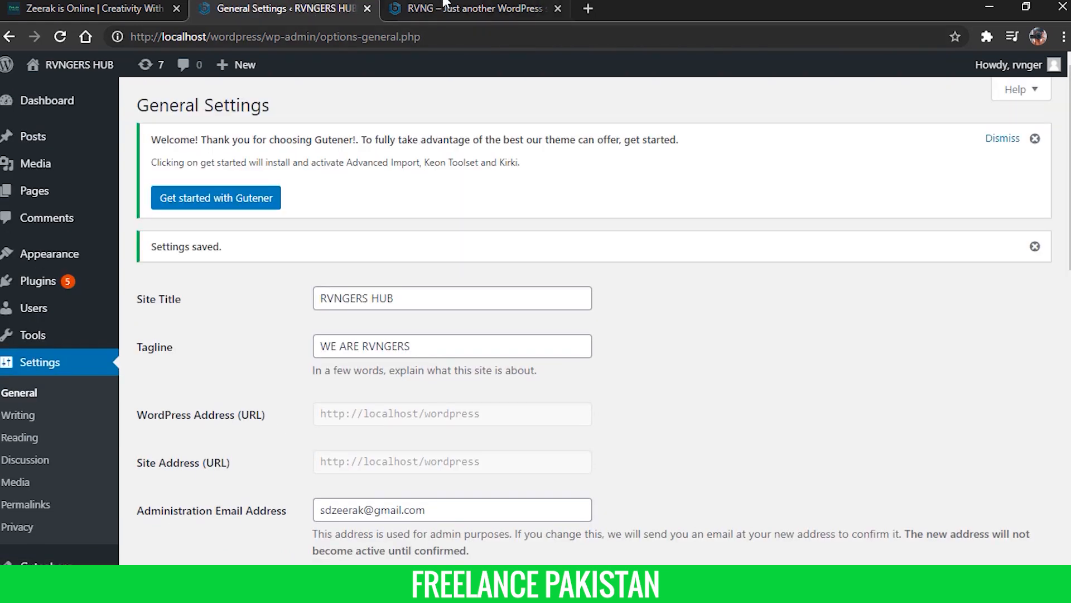
- Reload the site's open front page and check its header, post and sidebar sections
click(445, 8)
click(58, 37)
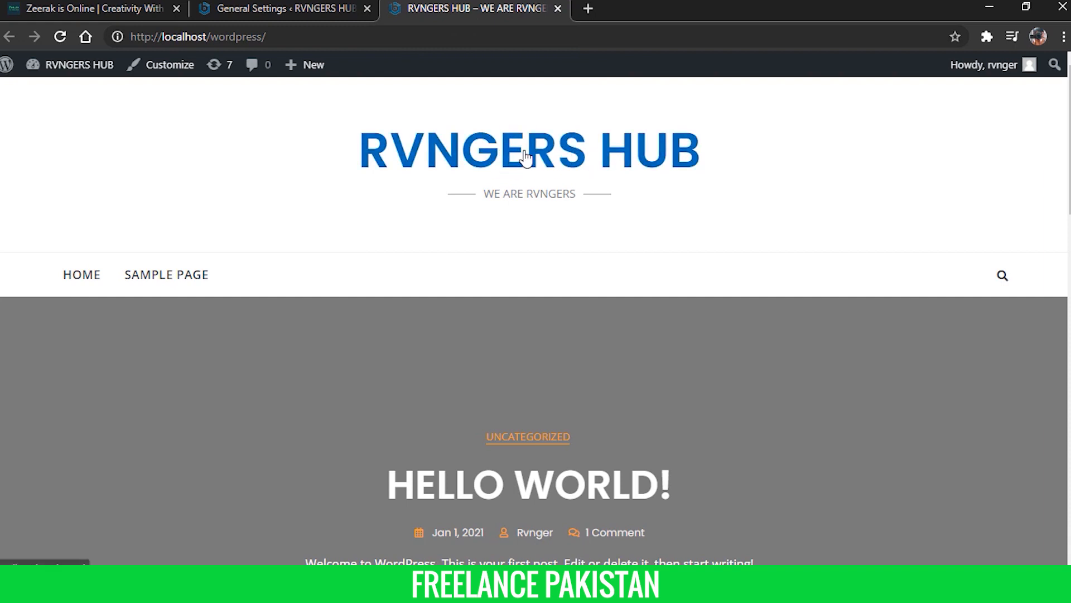
scroll(526, 162, down, 5)
scroll(559, 262, down, 7)
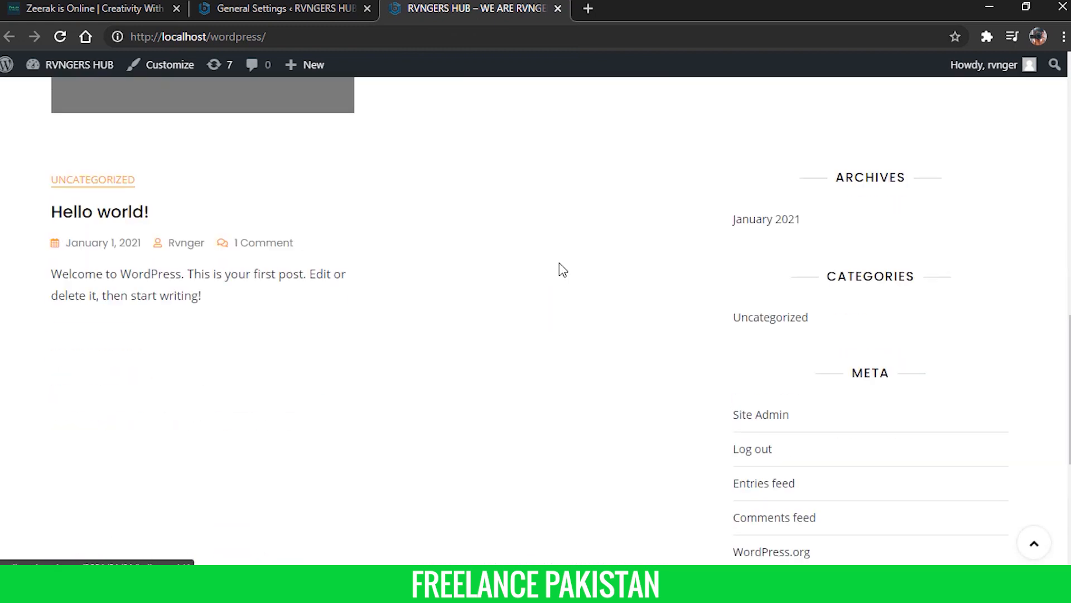
scroll(602, 250, up, 10)
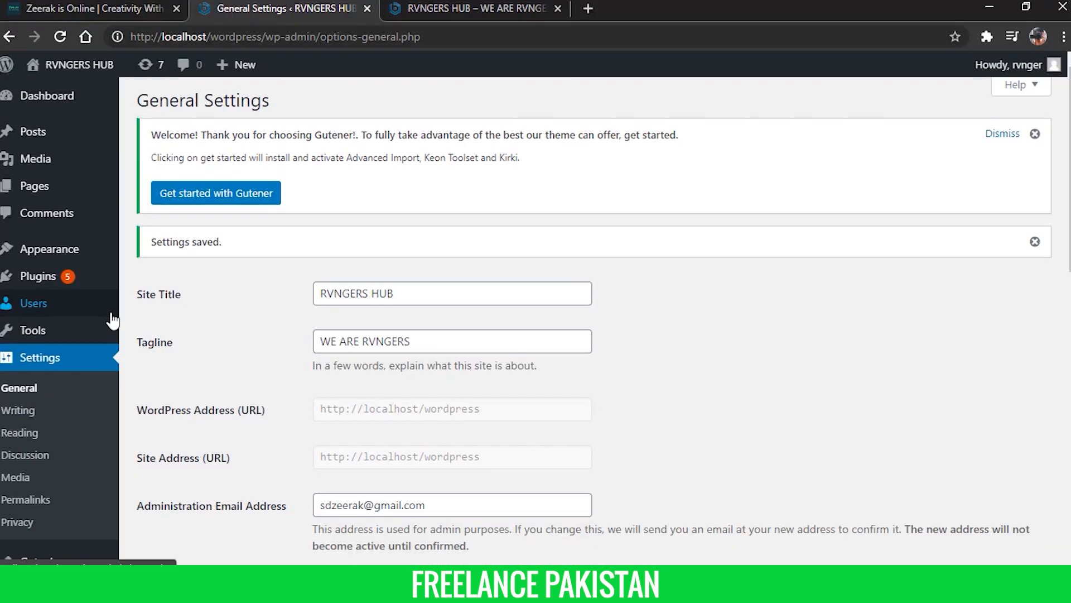
scroll(44, 315, down, 1)
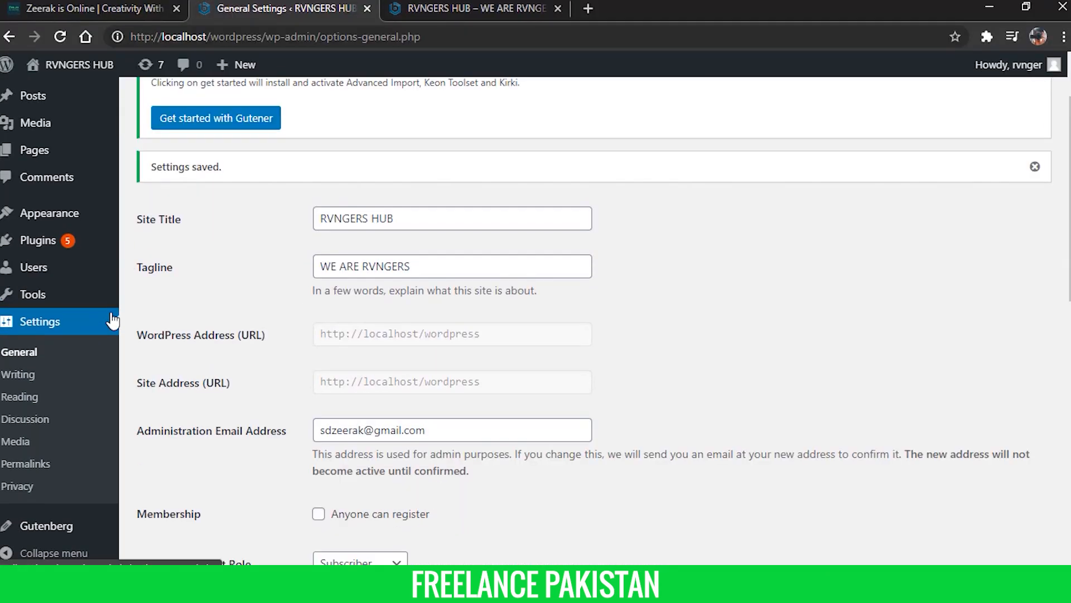
mouse_move(65, 304)
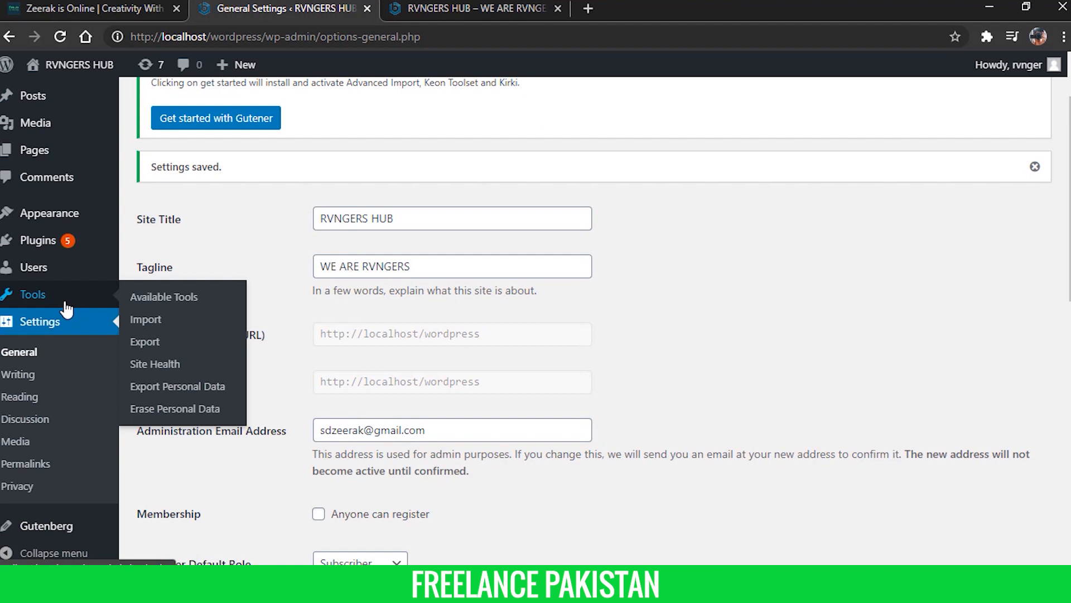
mouse_move(42, 277)
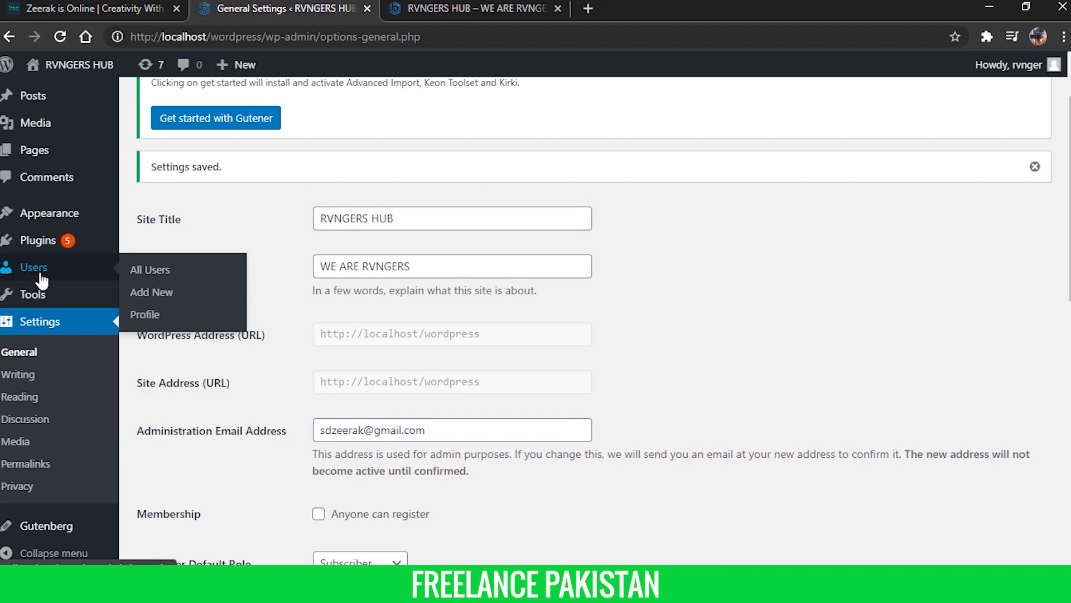